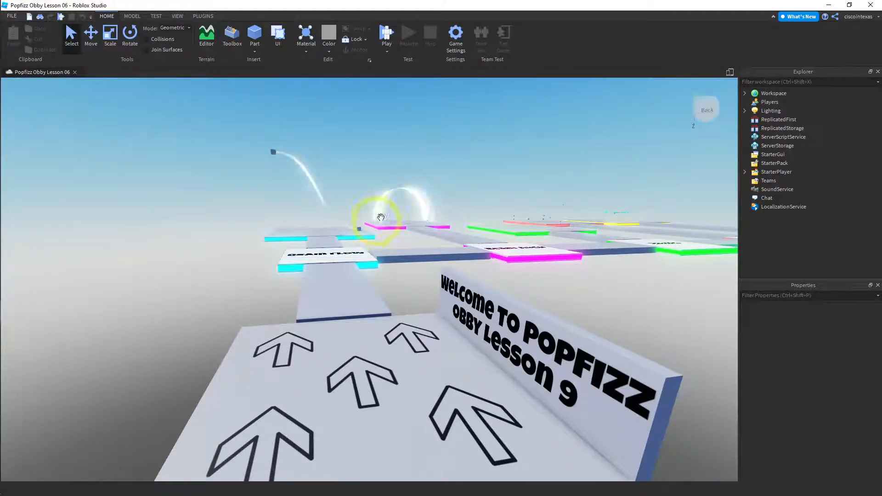
Change the shape of BeamSourceRight from a ball to Block
right_drag(512, 192, 518, 187)
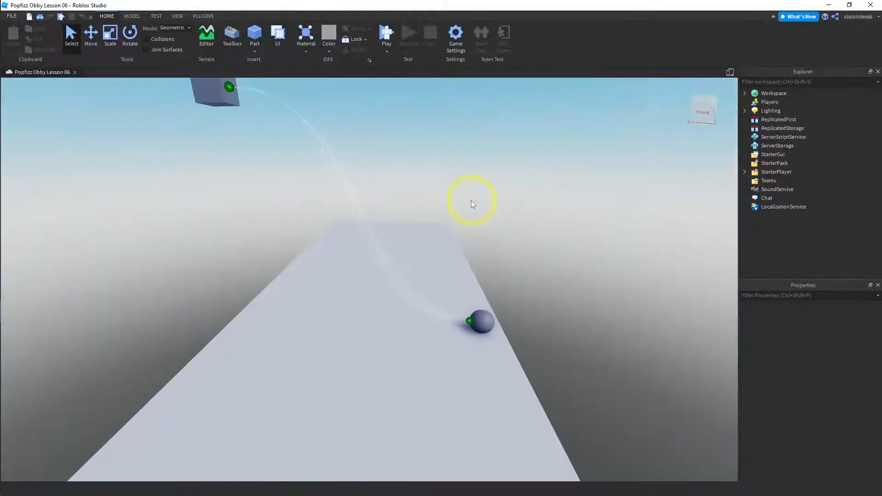
right_drag(471, 200, 464, 197)
key(a)
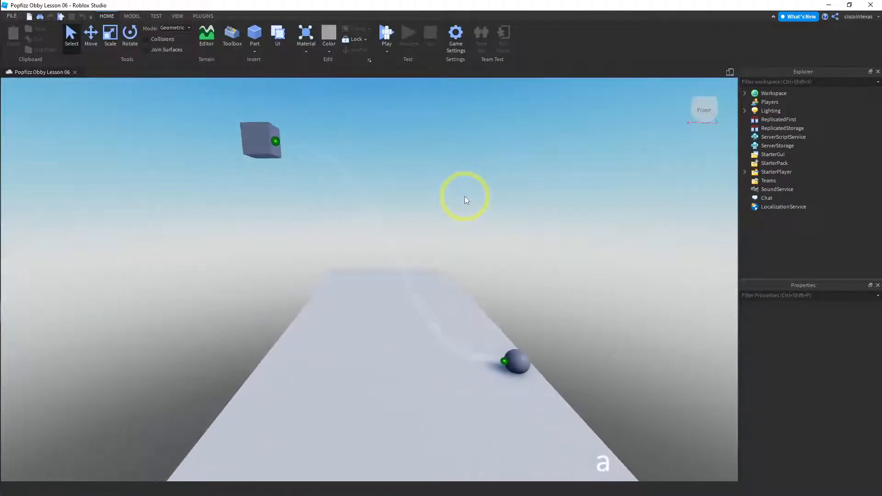
key(a)
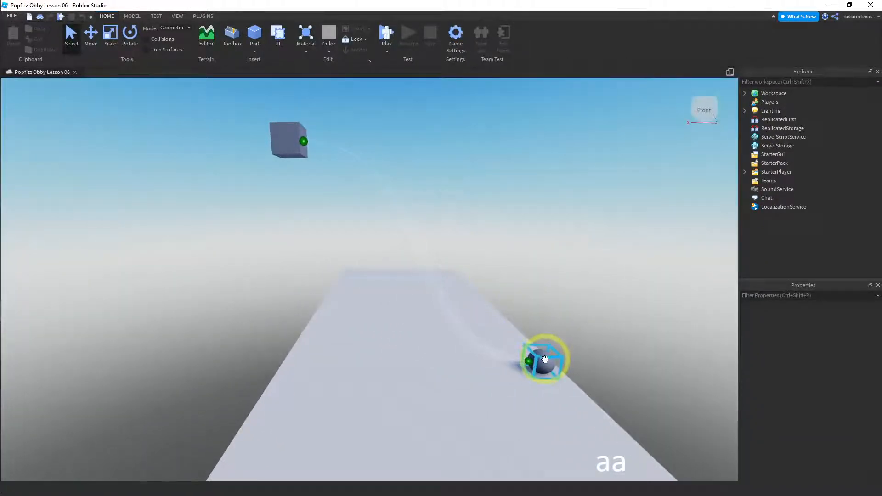
click(544, 360)
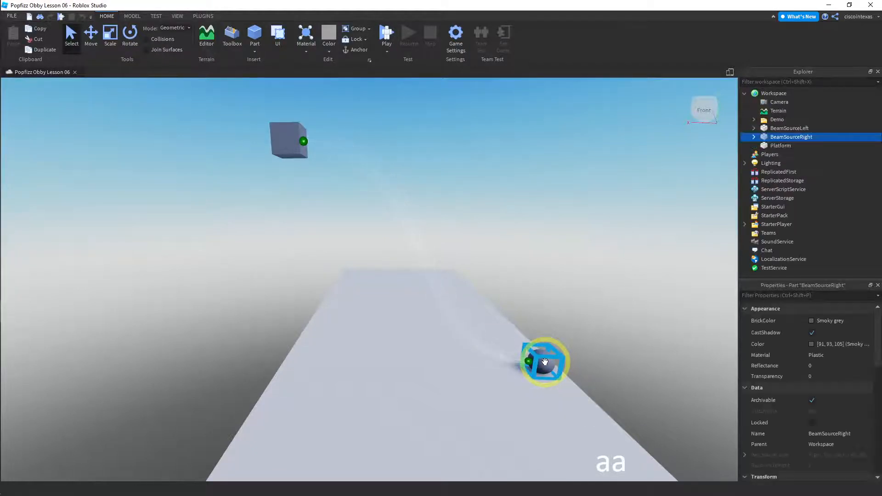
scroll(836, 390, down, 10)
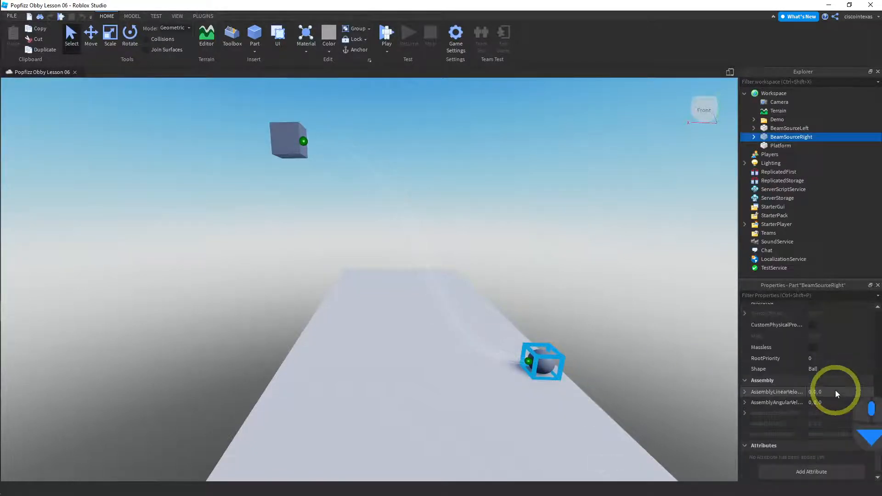
click(816, 369)
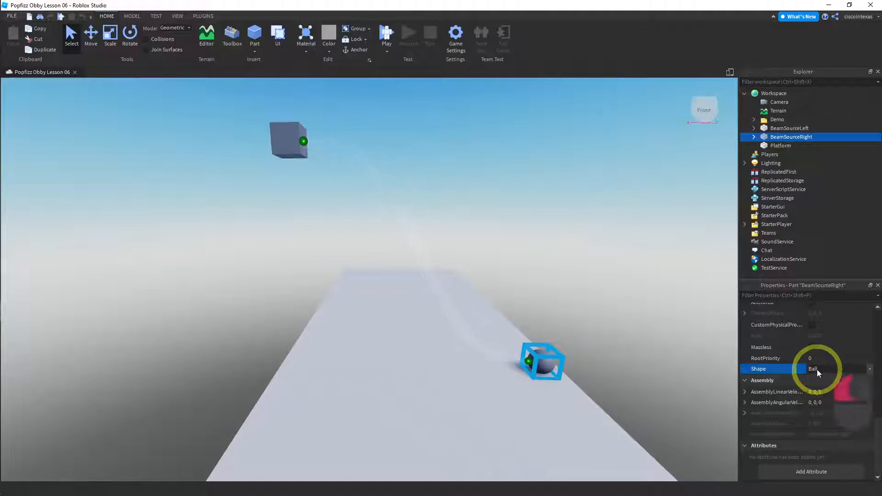
click(817, 369)
click(817, 381)
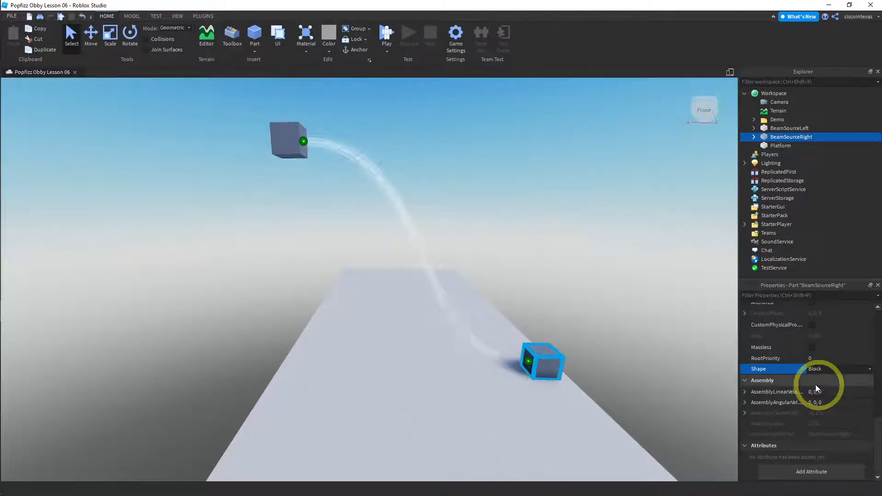
click(642, 315)
Move BeamSourceLeft straight down to just above the platform, across from BeamSourceRight
click(287, 142)
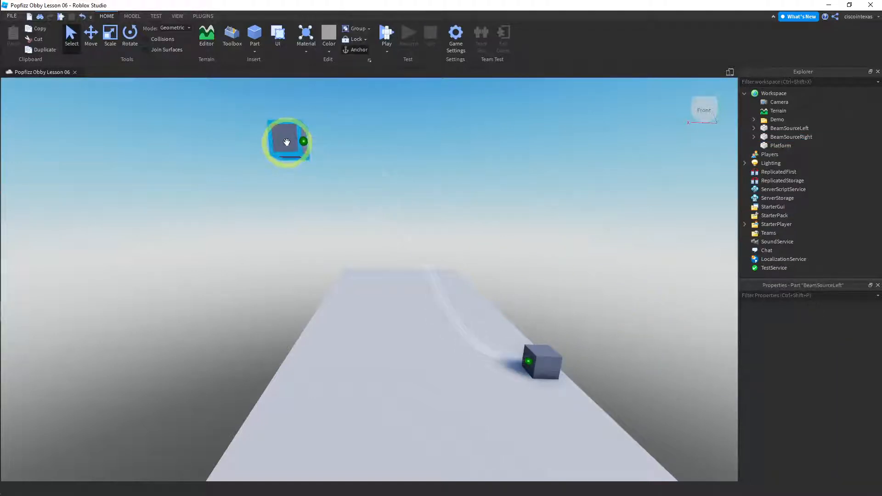
click(90, 33)
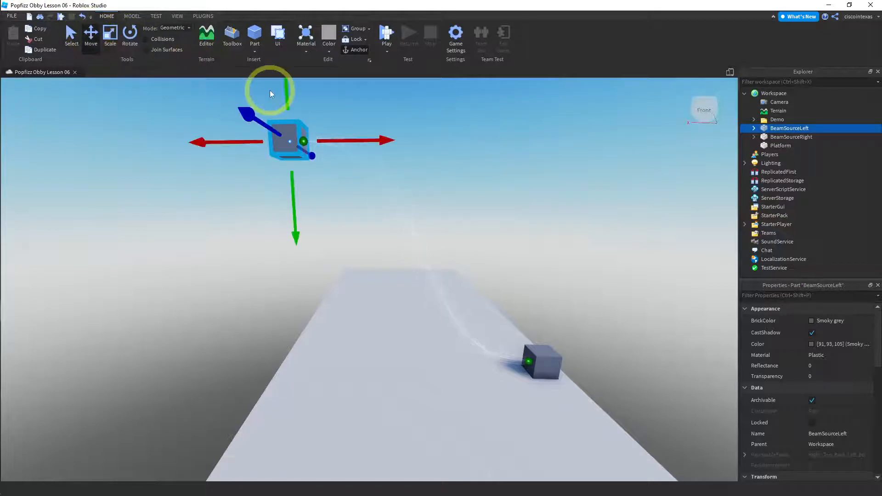
drag(291, 212, 305, 401)
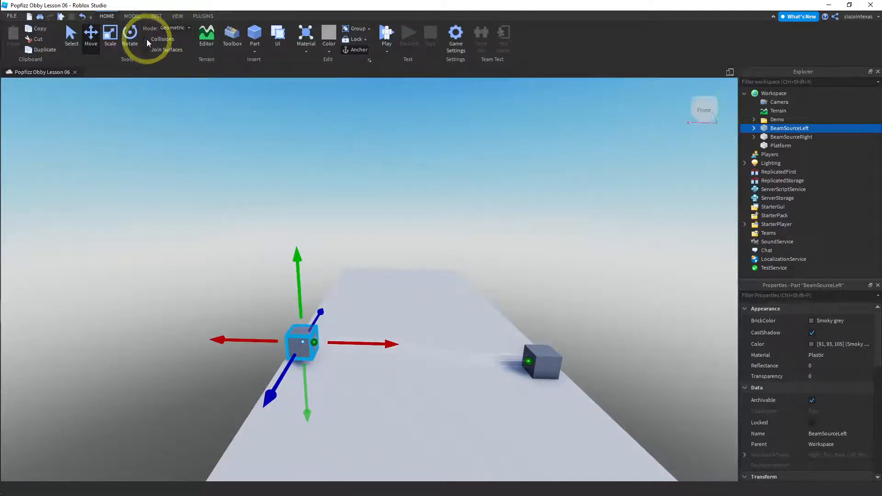
Enable collisions and lower BeamSourceLeft slightly further so it rests on the platform, level with BeamSourceRight
click(157, 17)
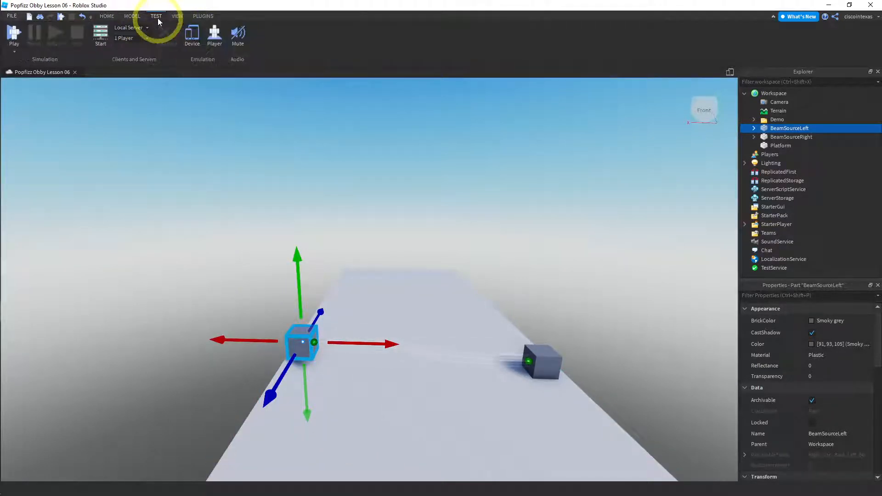
click(130, 17)
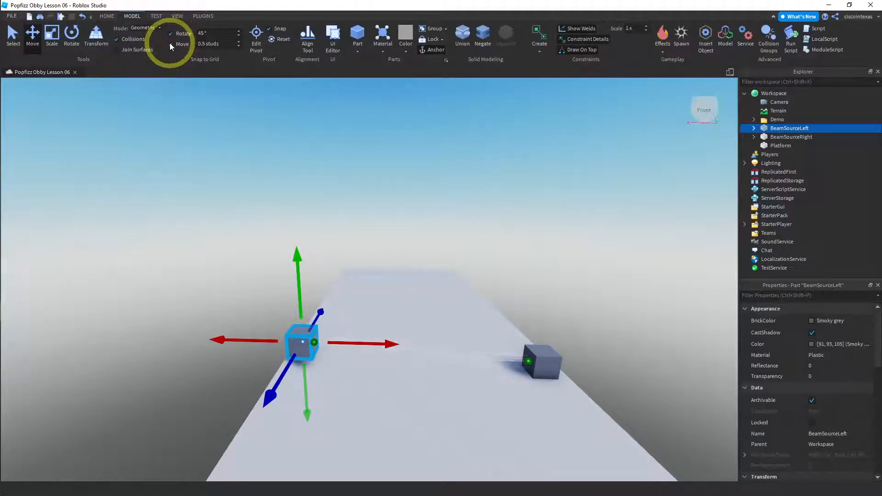
click(107, 16)
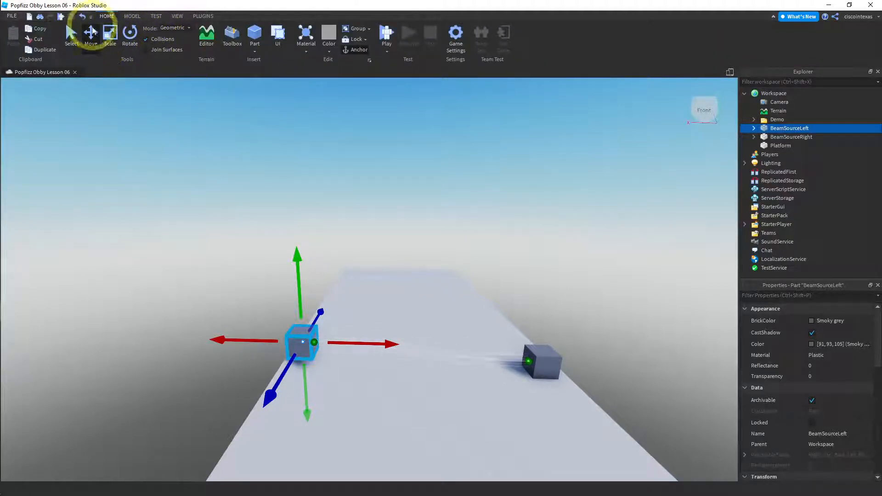
drag(299, 262, 297, 281)
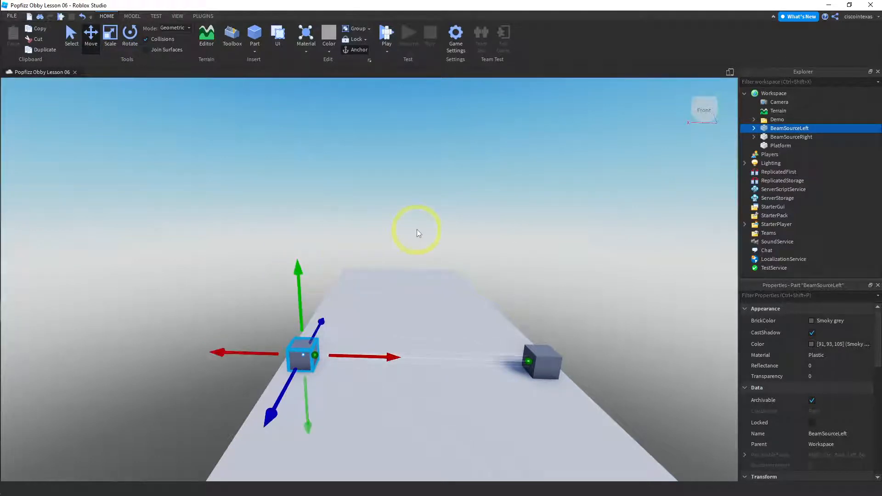
click(507, 224)
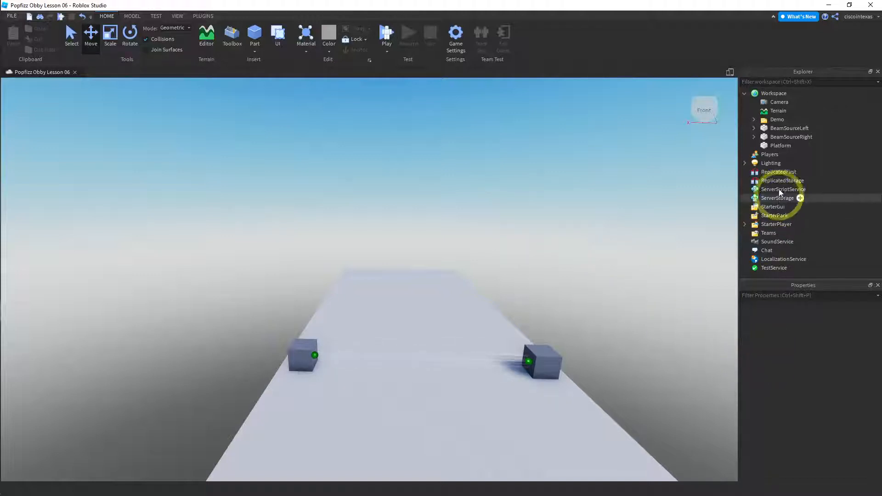
Expand both beam sources and clear the Texture of the Beam inside BeamSourceLeft
click(753, 137)
click(754, 128)
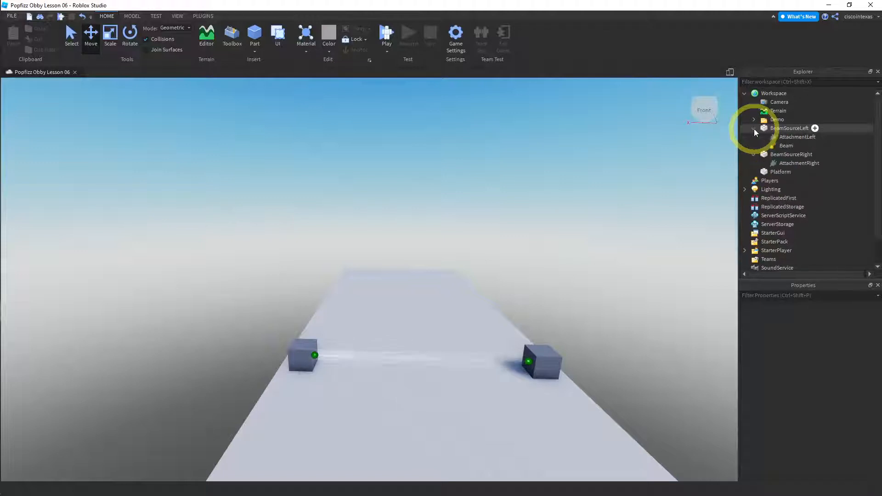
click(784, 146)
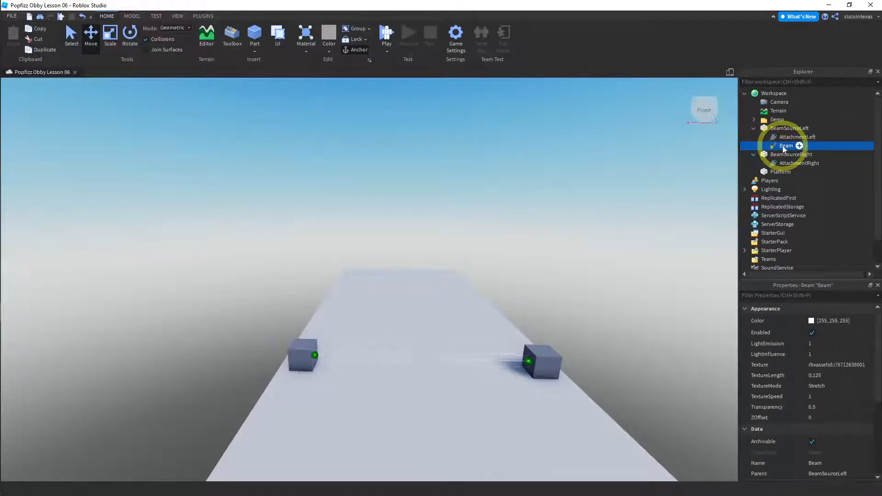
click(826, 361)
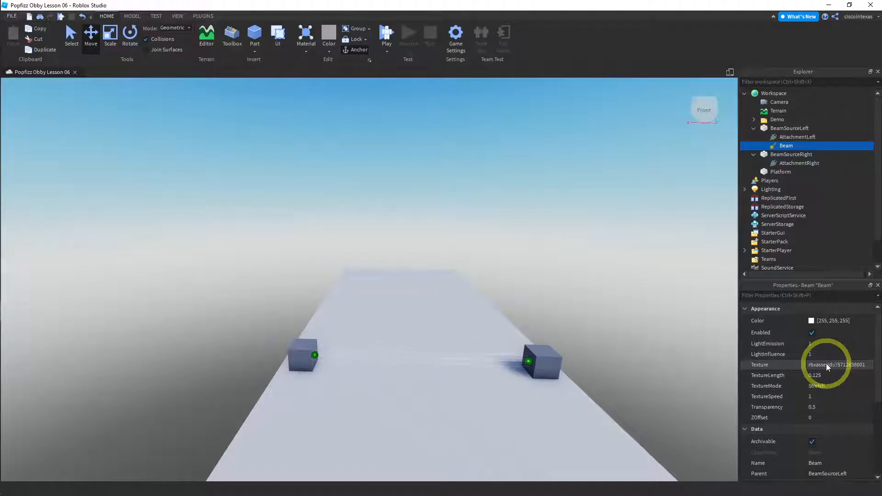
click(826, 363)
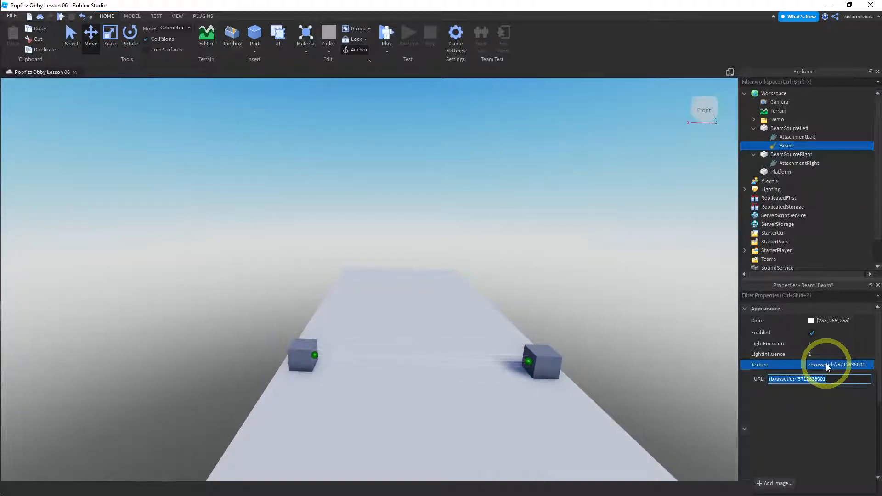
key(BackSpace)
key(Return)
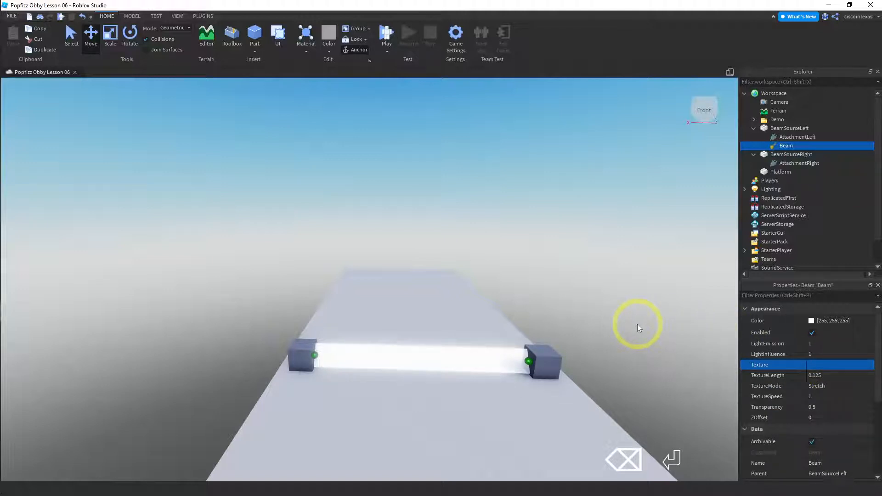
Review the Beam's appearance and shape properties and turn off FaceCamera
scroll(859, 390, down, 2)
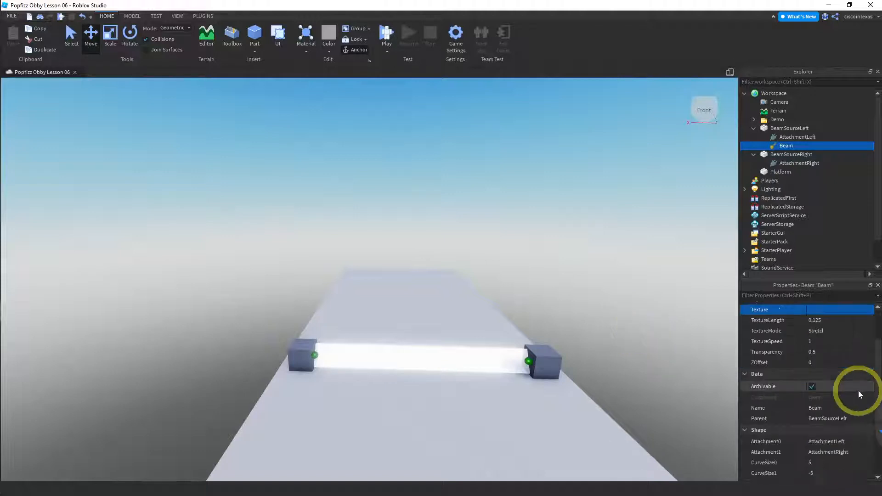
scroll(858, 390, down, 3)
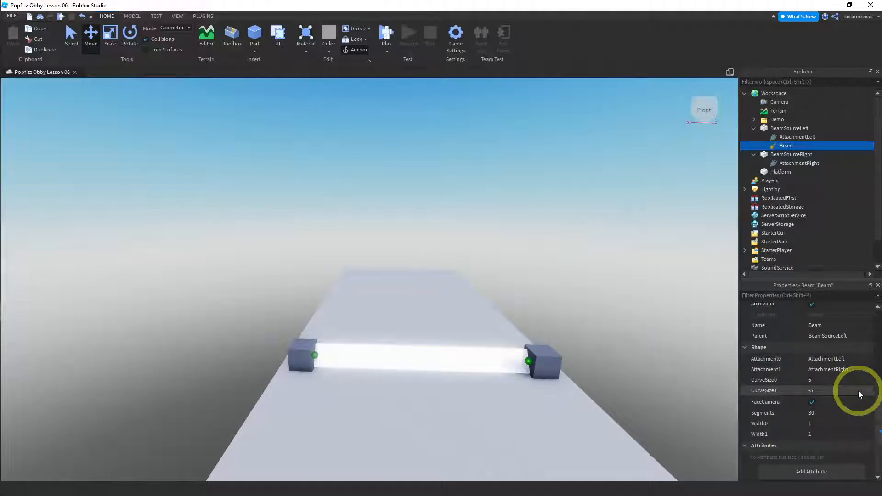
scroll(858, 391, up, 5)
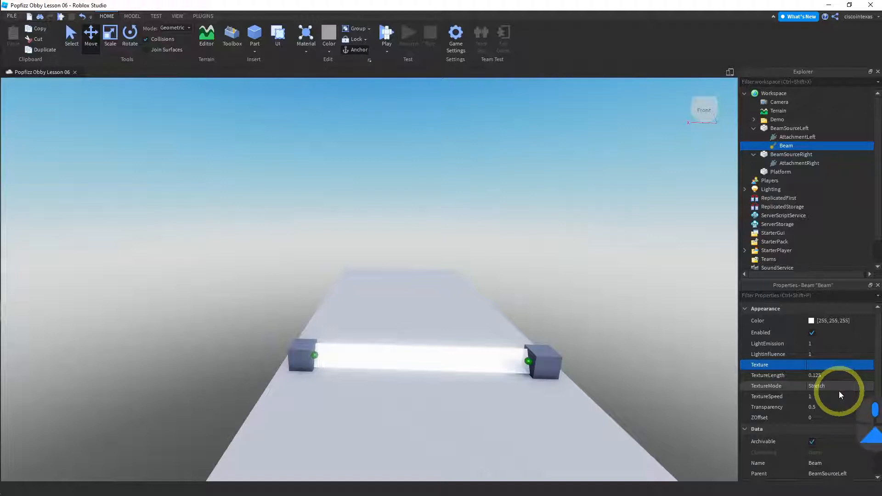
scroll(839, 390, down, 2)
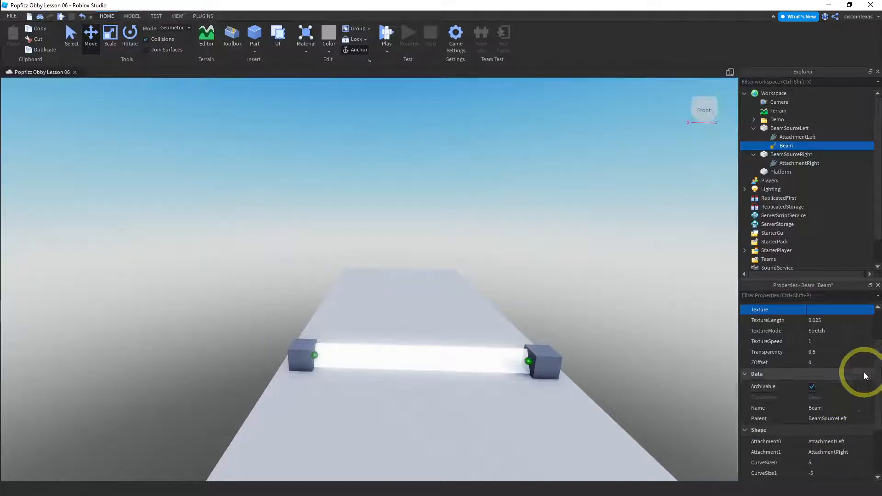
scroll(862, 372, up, 2)
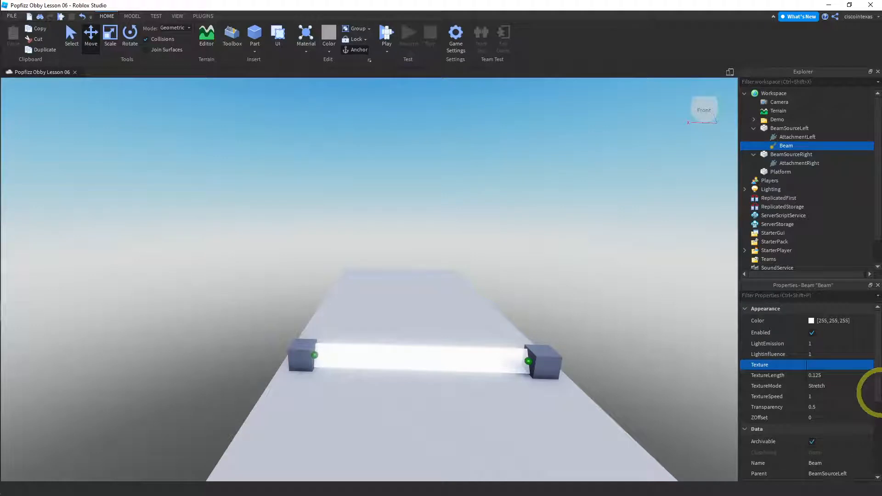
scroll(844, 398, down, 4)
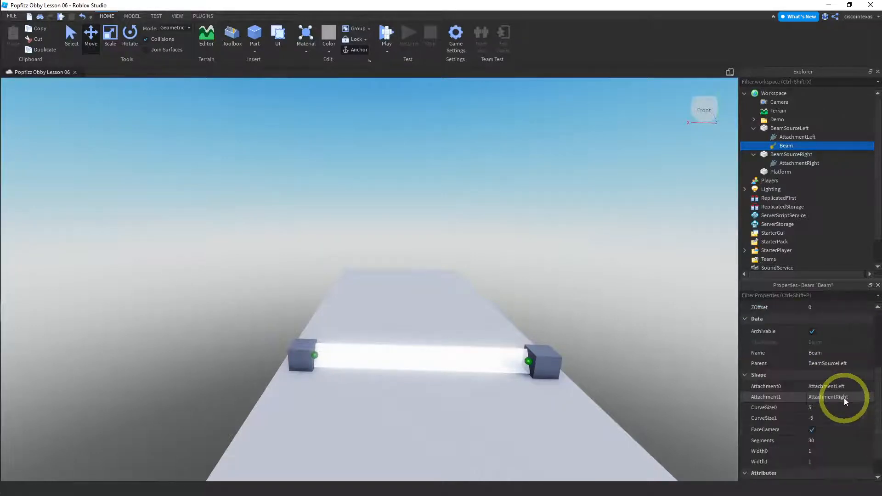
click(812, 429)
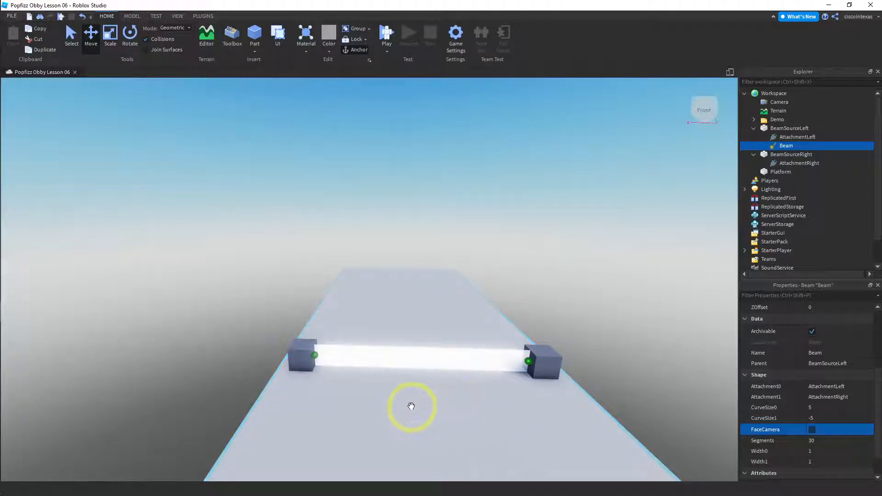
Select AttachmentLeft on the left beam source and try to move it upward
right_drag(403, 404, 404, 401)
scroll(404, 402, up, 6)
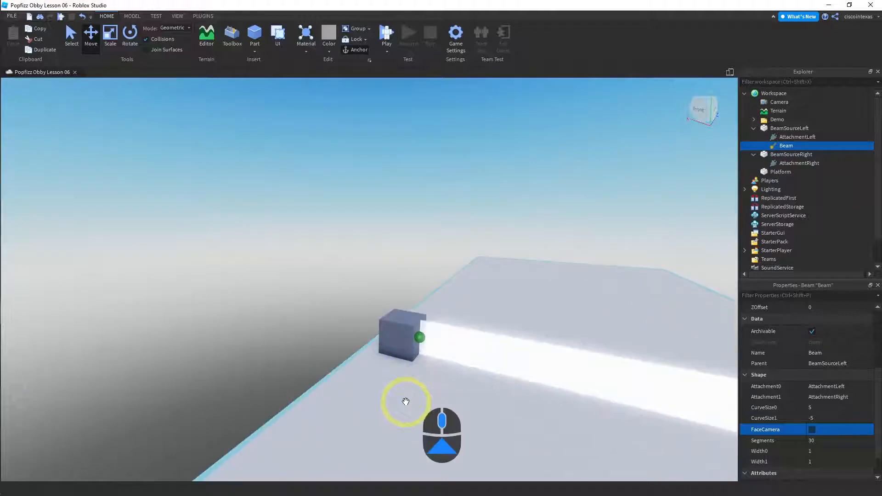
right_drag(417, 344, 434, 272)
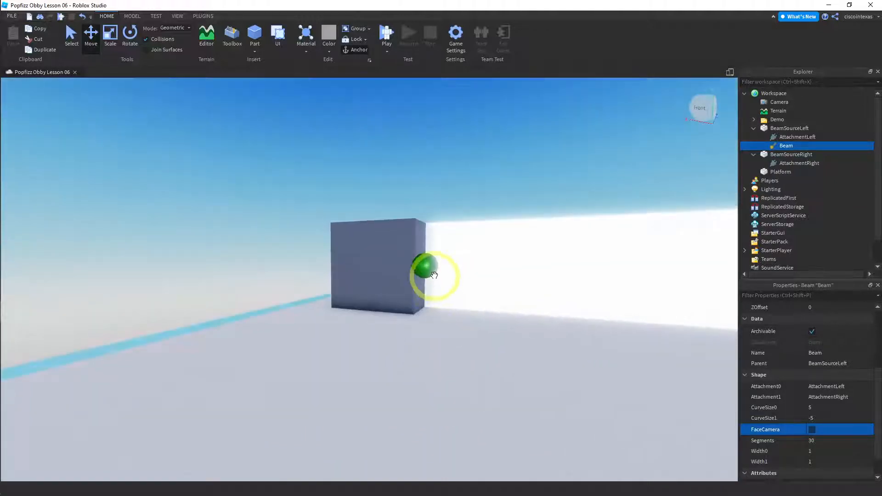
click(427, 267)
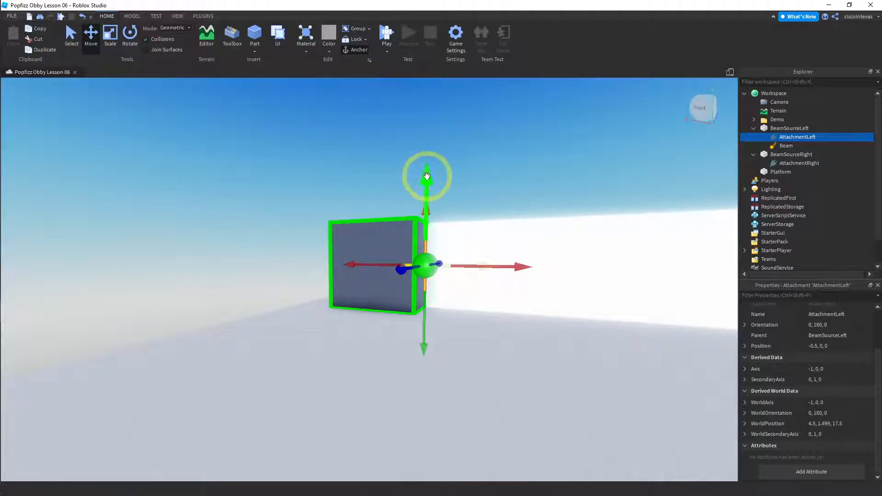
drag(426, 180, 423, 161)
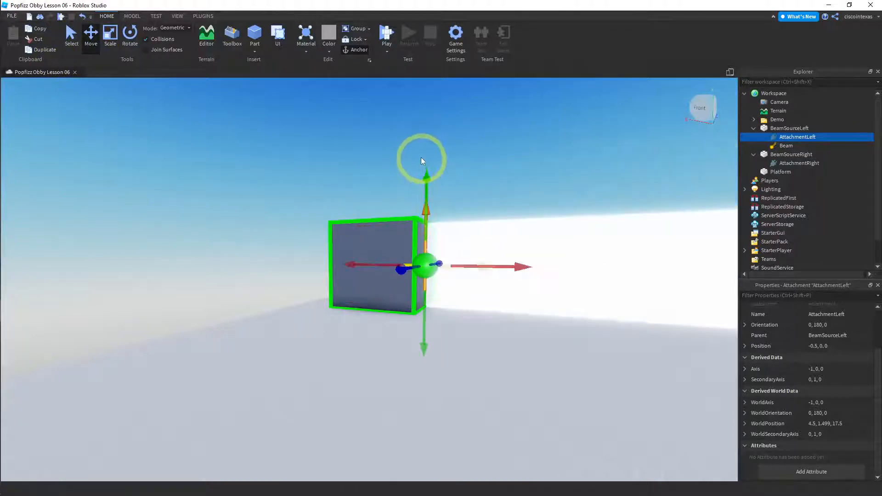
Rotate AttachmentLeft 90° about the beam's lengthwise axis, to orientation -90, -180, 0
click(132, 37)
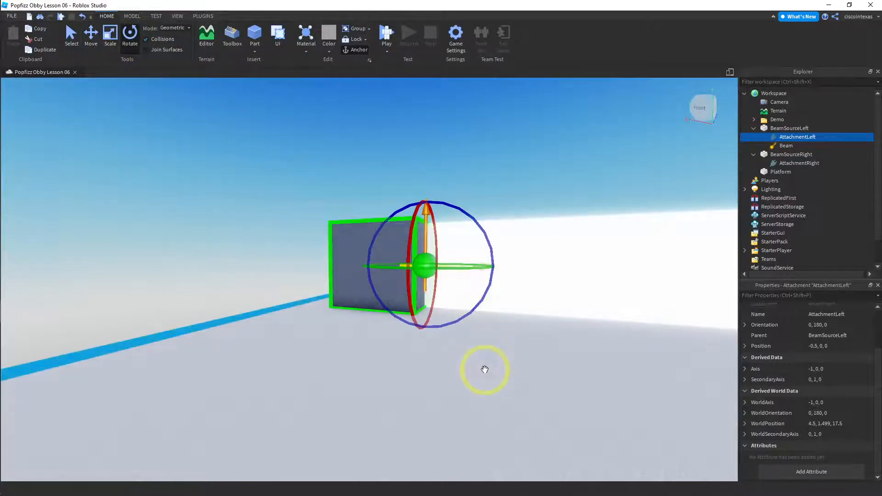
right_drag(482, 371, 484, 369)
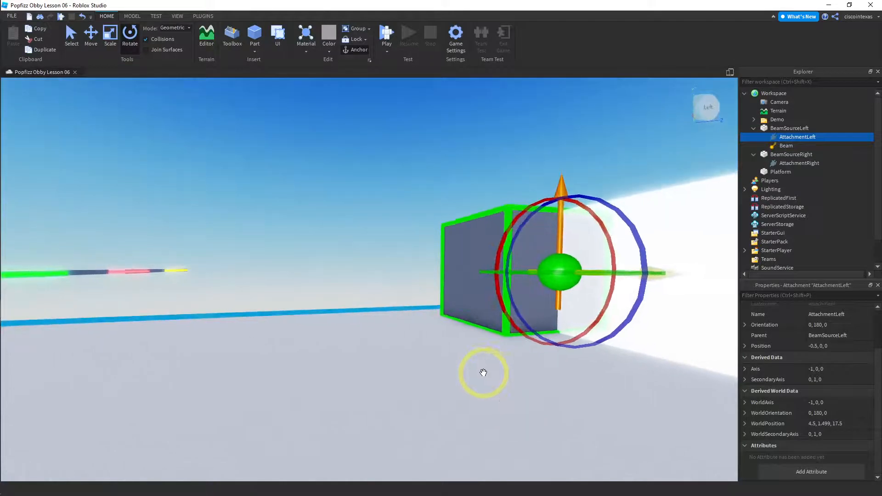
key(a)
key(d)
key(d)
key(d)
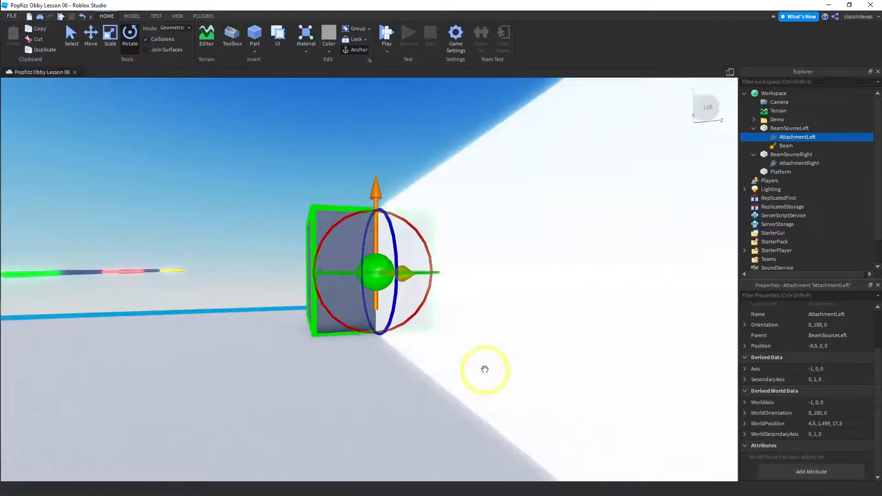
key(a)
key(a)
key(d)
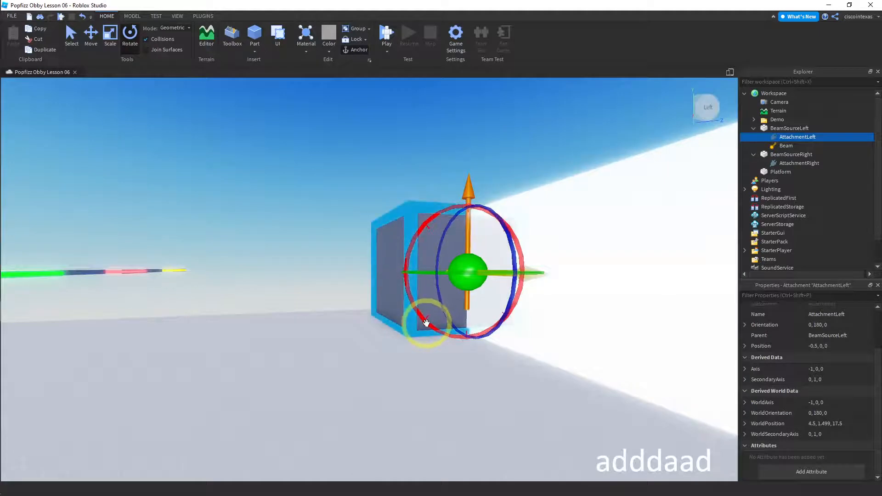
drag(426, 323, 426, 240)
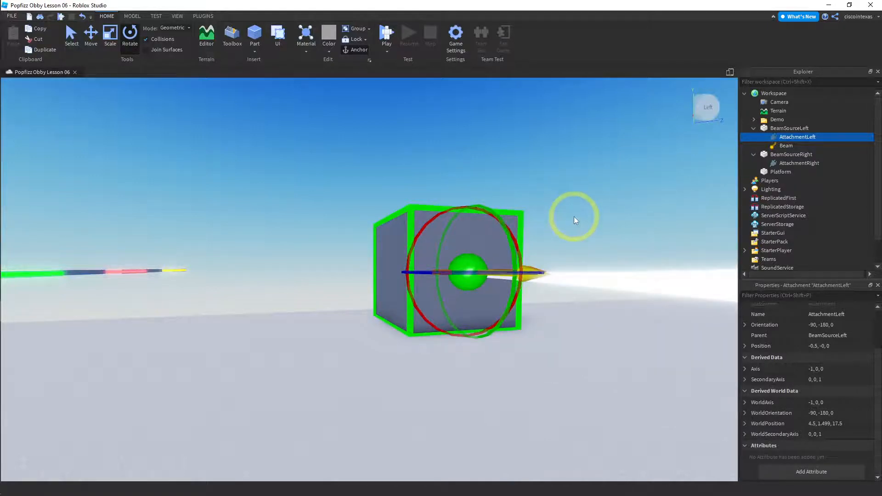
Rotate AttachmentRight 90° about the beam's lengthwise axis, to orientation 90, 0, 0, so the beam lies flat
right_drag(574, 217, 575, 217)
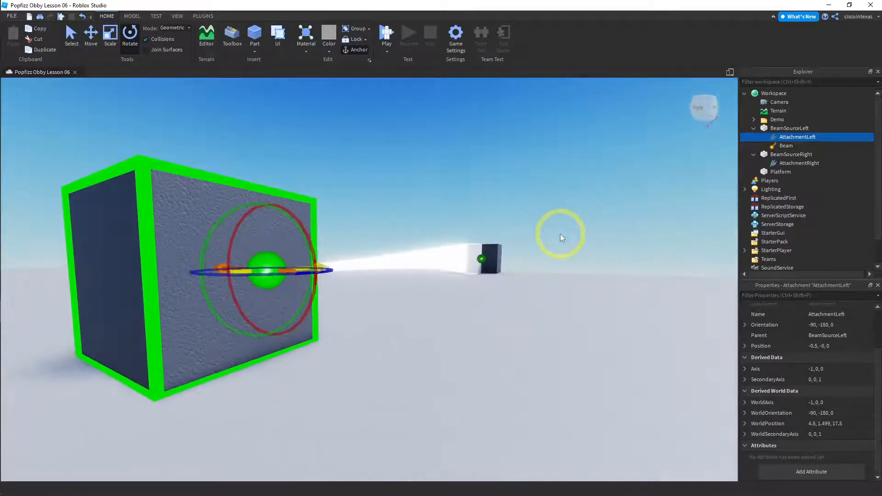
scroll(561, 234, down, 5)
scroll(431, 274, down, 5)
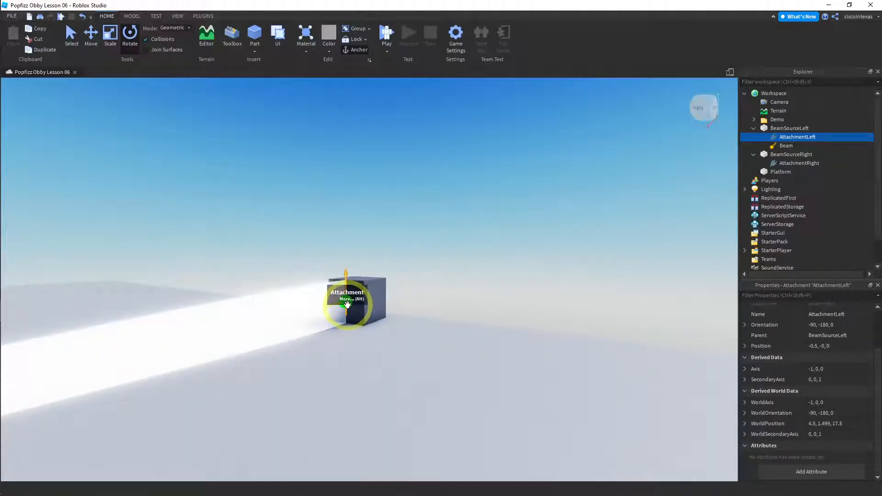
click(347, 304)
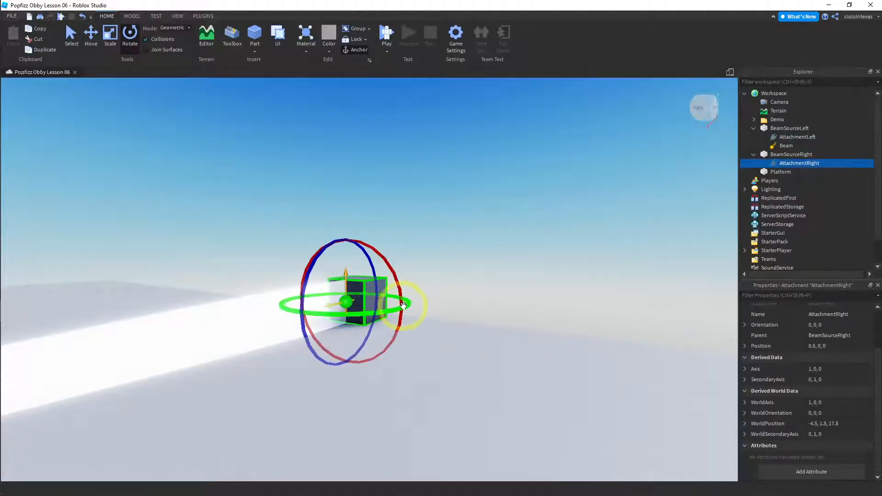
drag(386, 347, 403, 265)
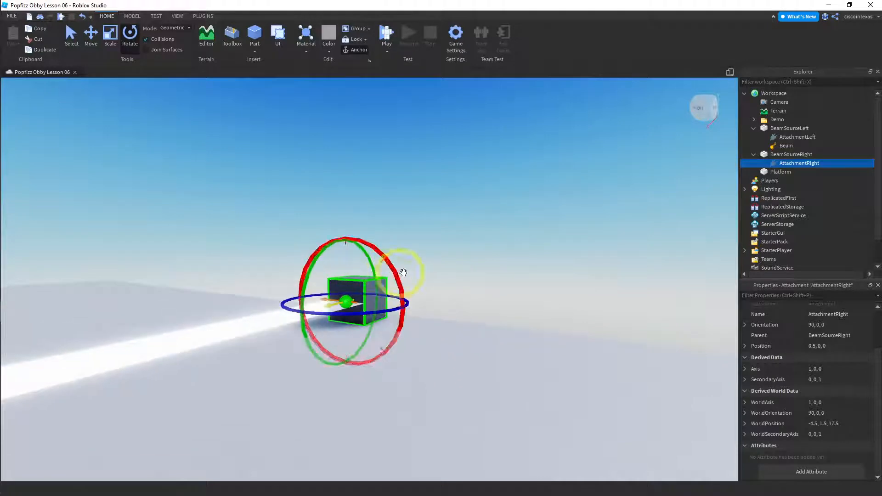
right_drag(446, 292, 449, 292)
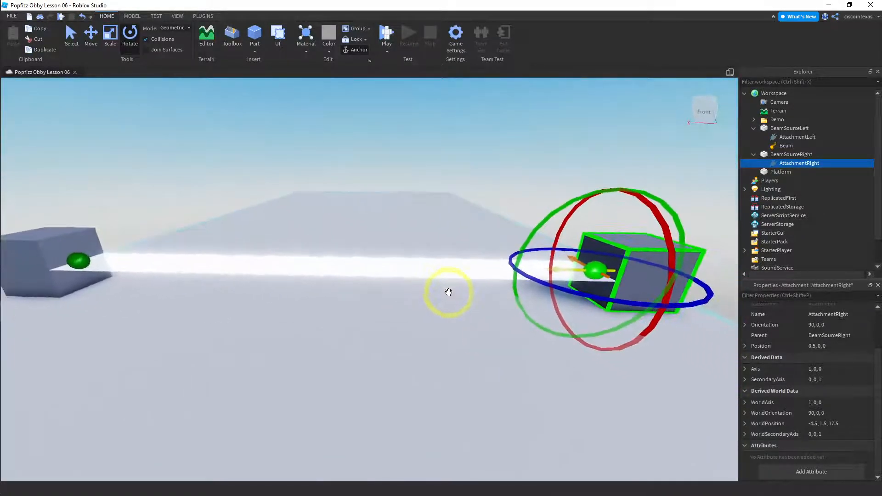
scroll(449, 292, down, 5)
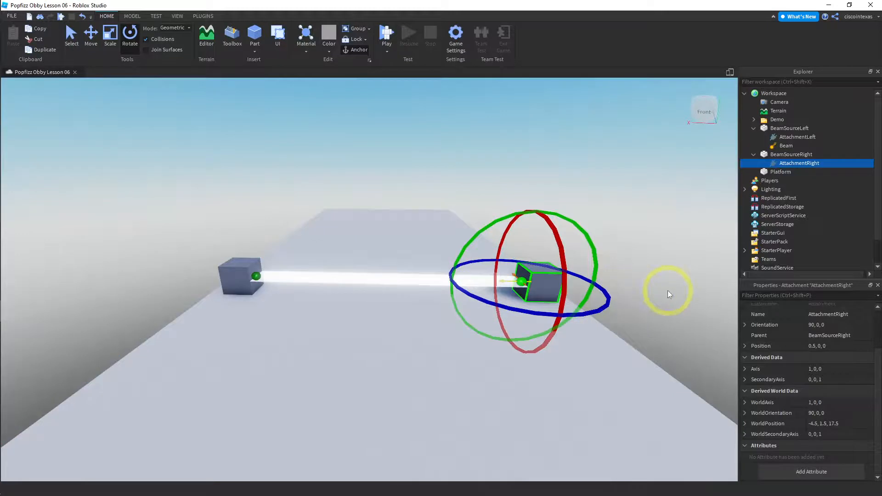
Check the Beam's shape properties and rotate AttachmentLeft so its axis points straight up, at orientation 0, 90, 90
click(784, 145)
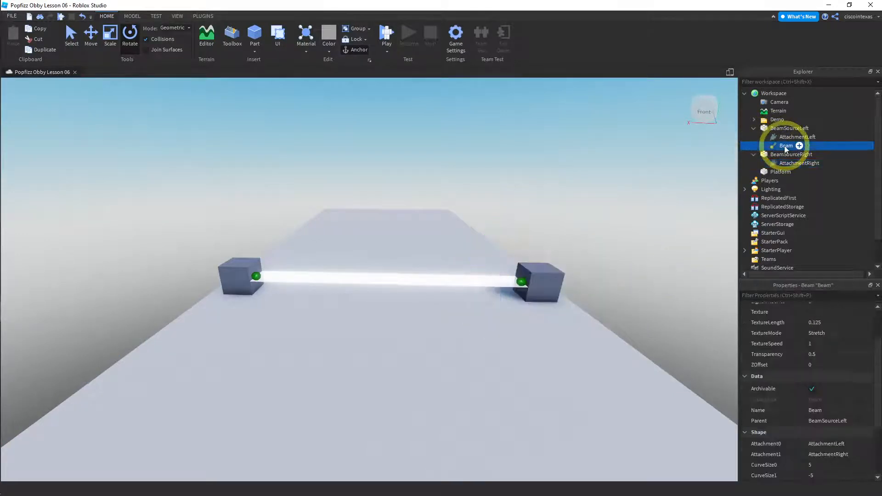
scroll(820, 354, down, 3)
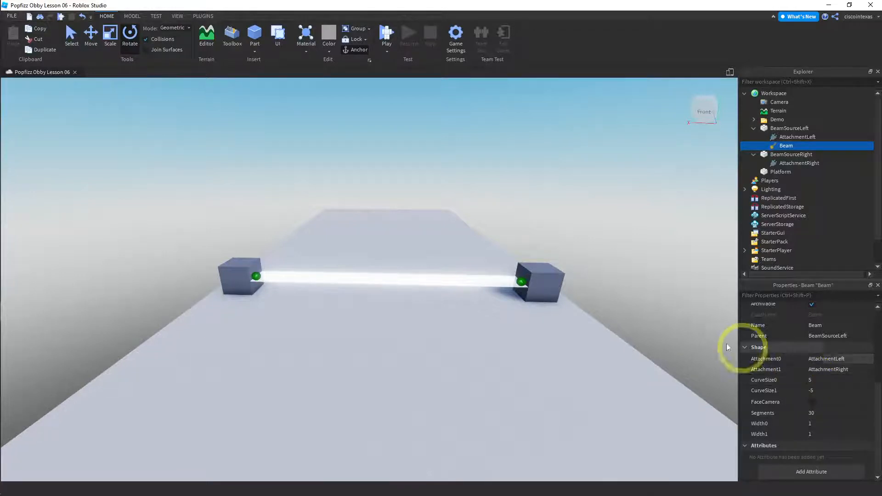
right_drag(361, 250, 366, 256)
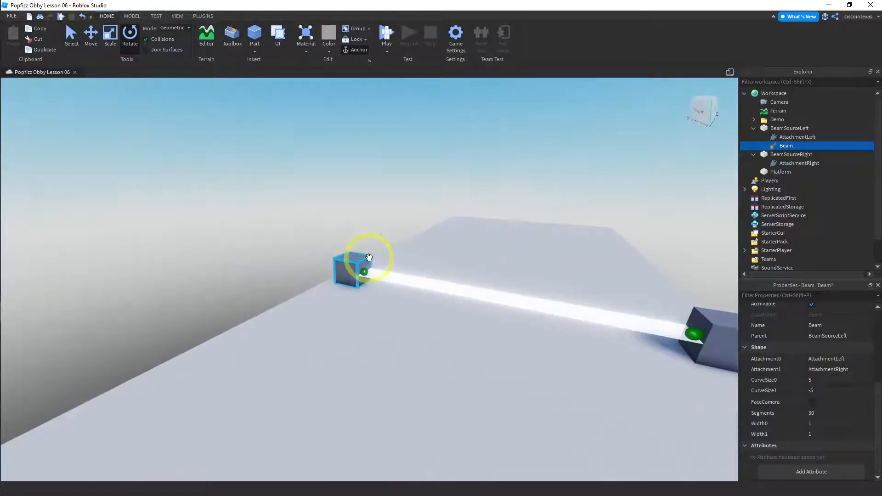
scroll(366, 256, up, 5)
click(359, 288)
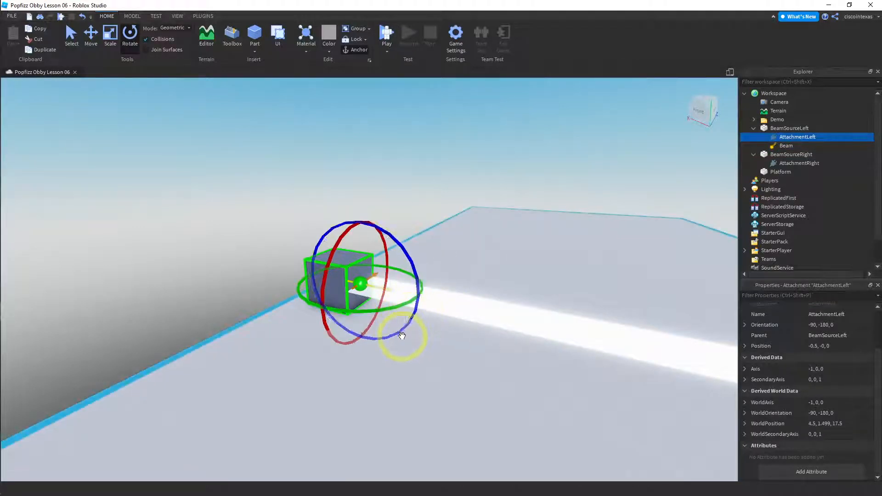
drag(399, 339, 395, 262)
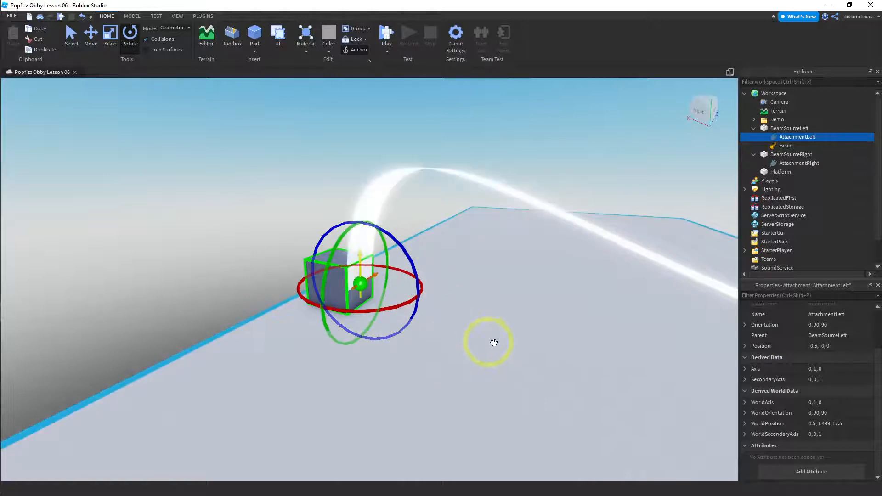
Rotate AttachmentRight so its axis points straight up, at orientation 0, 90, 90, to arch the beam over the platform
right_drag(516, 350, 508, 346)
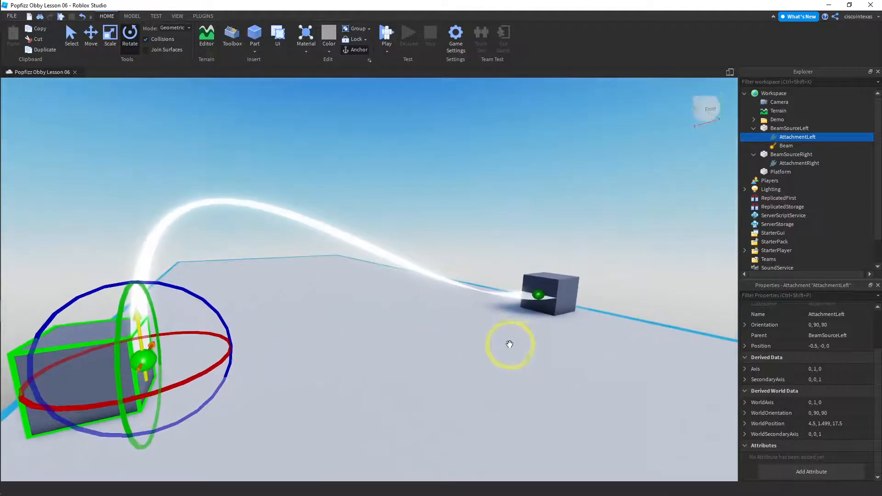
click(539, 296)
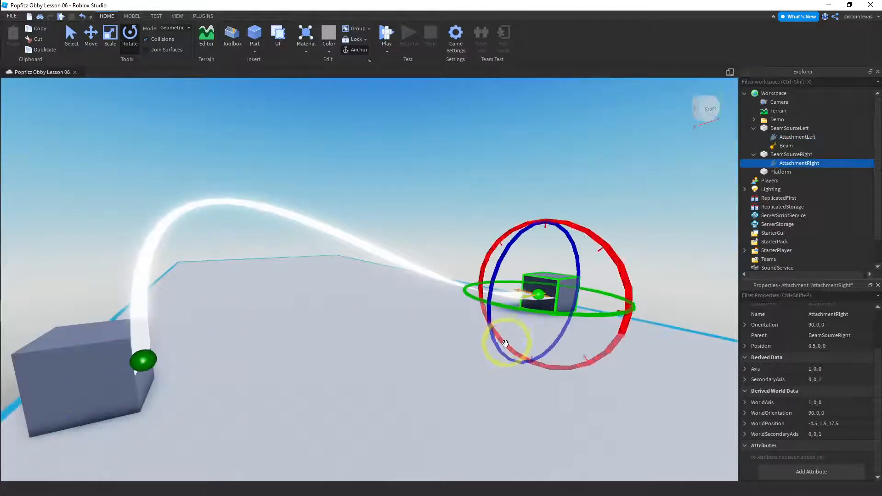
drag(504, 356, 512, 262)
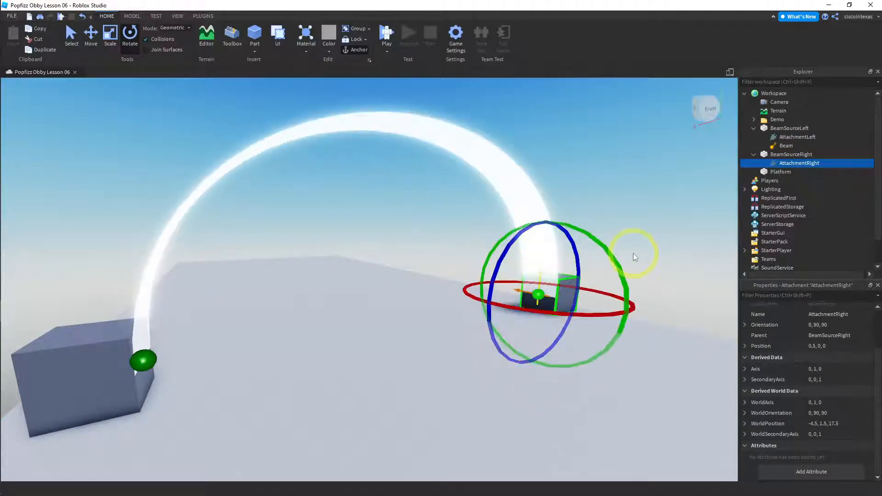
Clear the selection and examine the arched beam from the front and from the side
right_drag(636, 253, 648, 248)
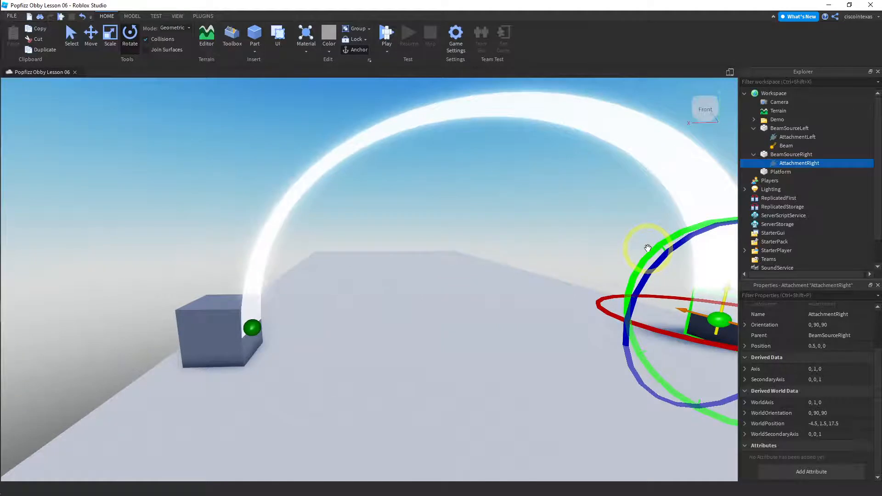
key(s)
key(s)
key(s)
click(602, 194)
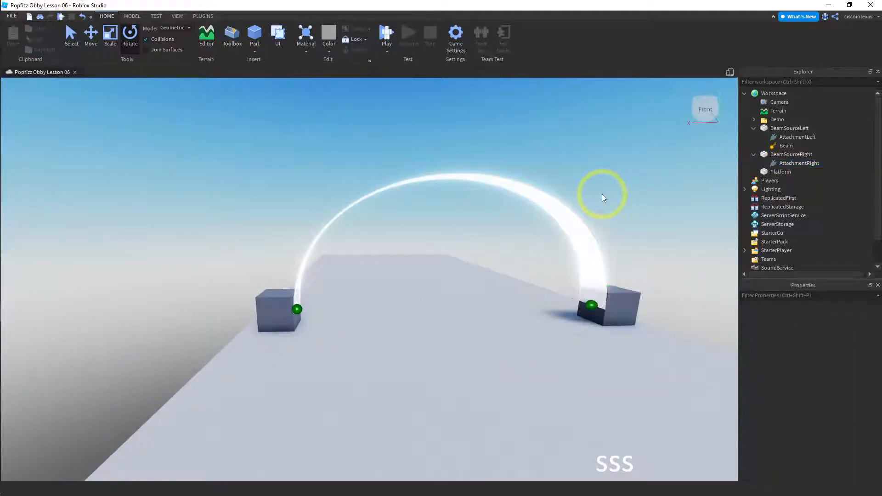
right_drag(602, 194, 611, 193)
key(d)
key(a)
key(a)
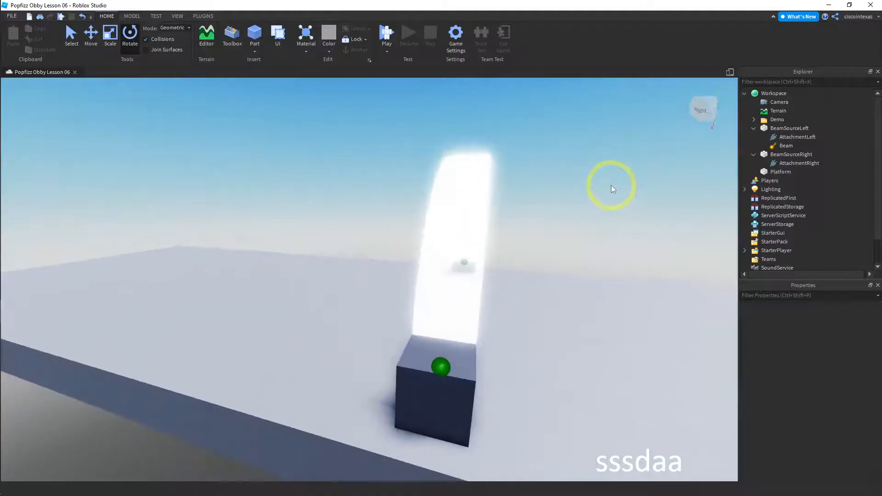
key(d)
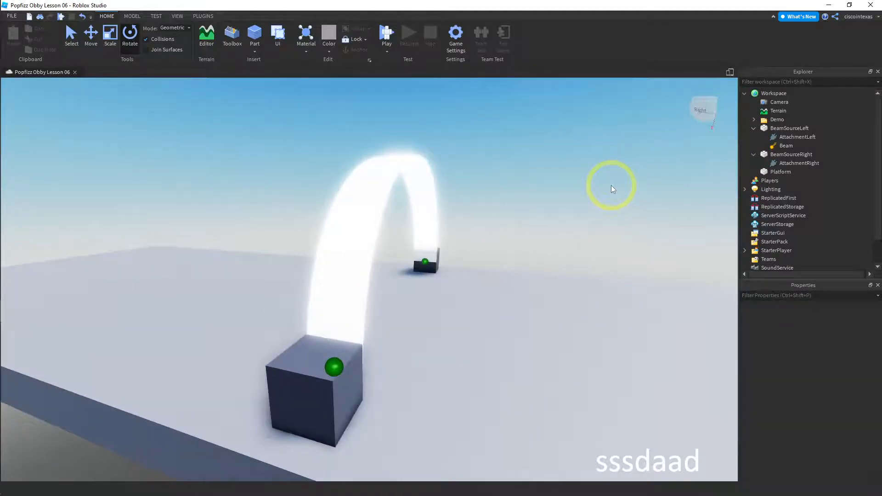
Set both Width0 and Width1 of the Beam to 10
click(783, 146)
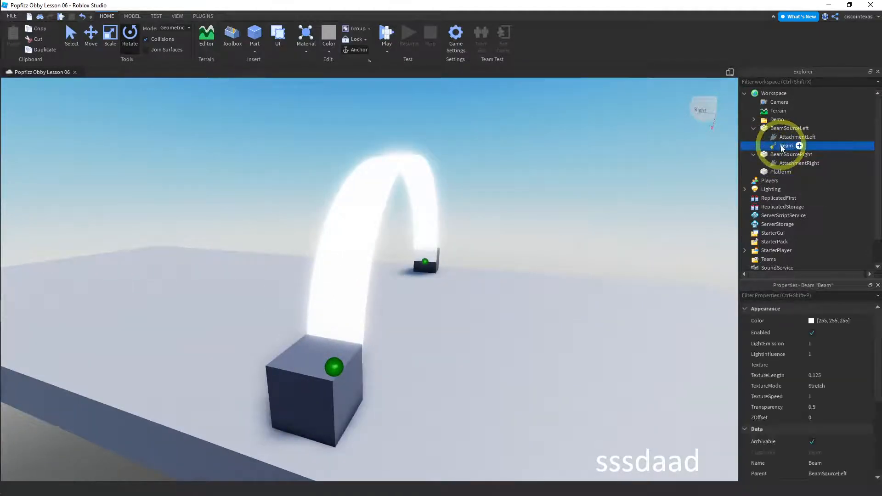
scroll(840, 375, down, 5)
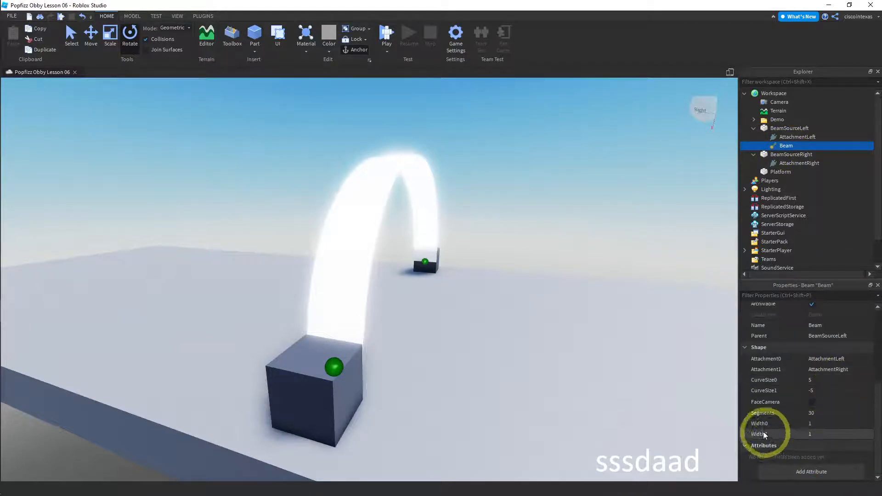
click(821, 423)
text(10)
key(Return)
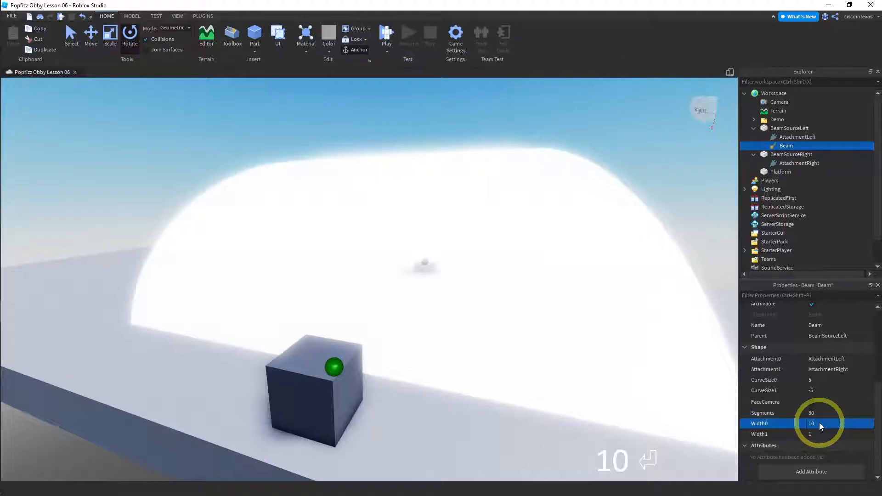
click(819, 434)
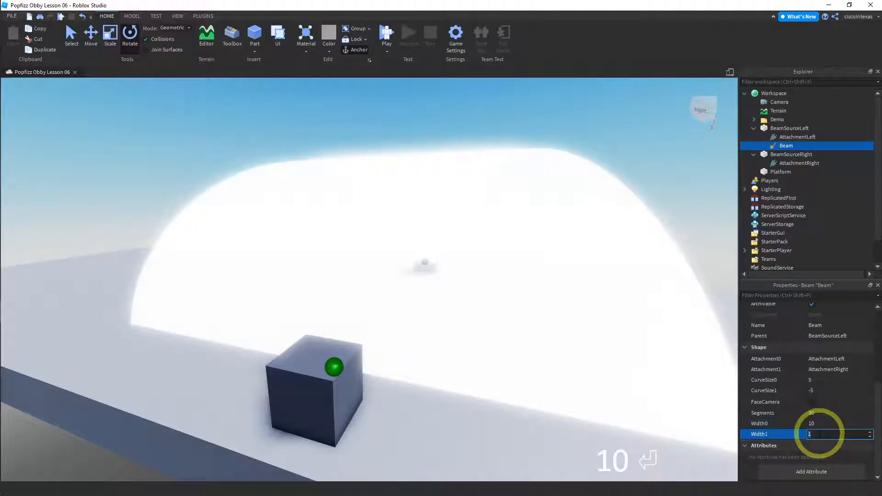
text(10)
key(Return)
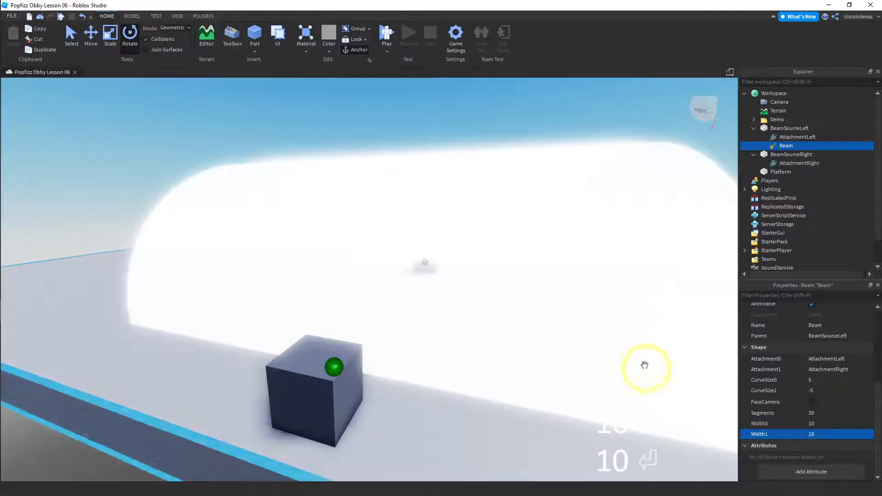
Set the Beam's CurveSize0 to 10 and CurveSize1 to -10 to heighten the arch
right_drag(501, 266, 465, 228)
key(d)
key(d)
key(d)
key(d)
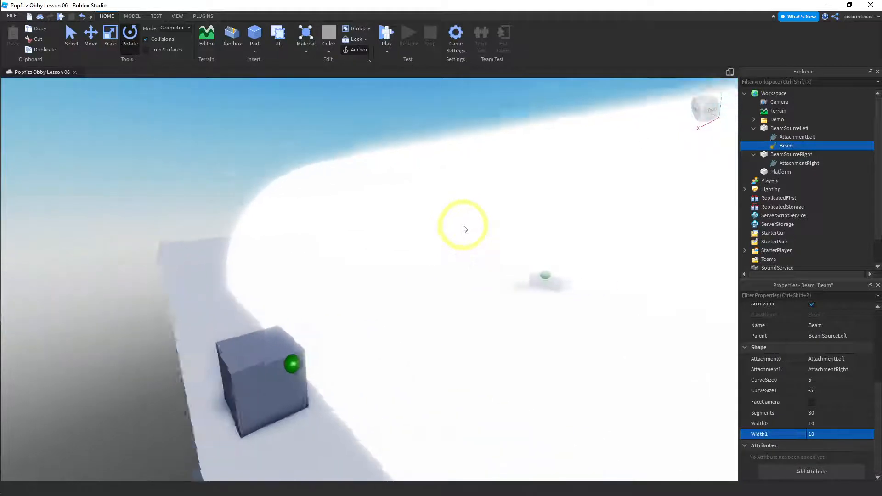
right_drag(366, 263, 372, 268)
scroll(373, 260, down, 3)
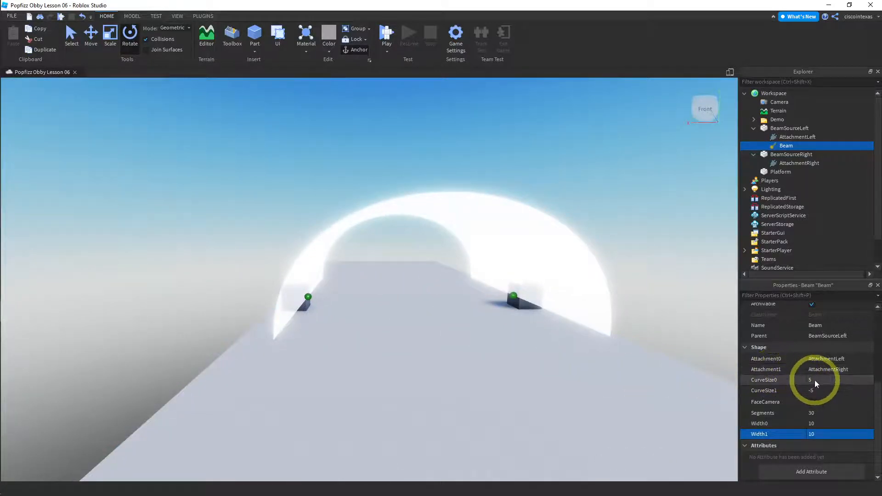
text(10)
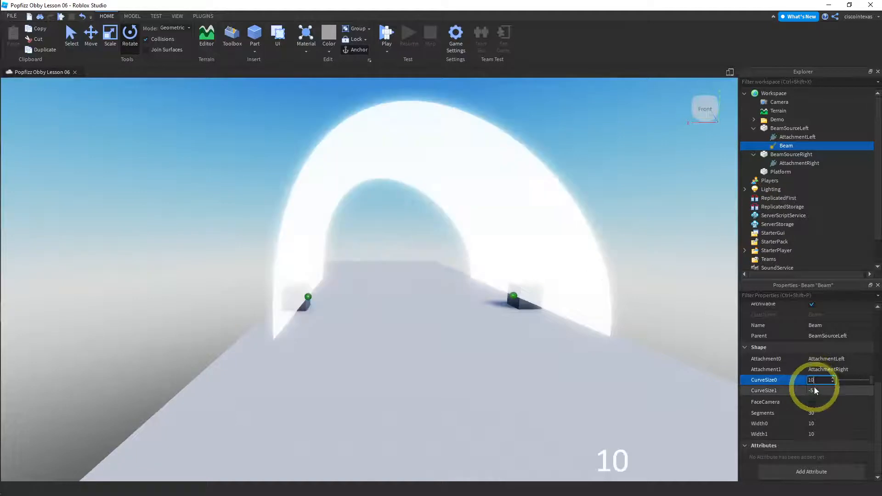
click(817, 388)
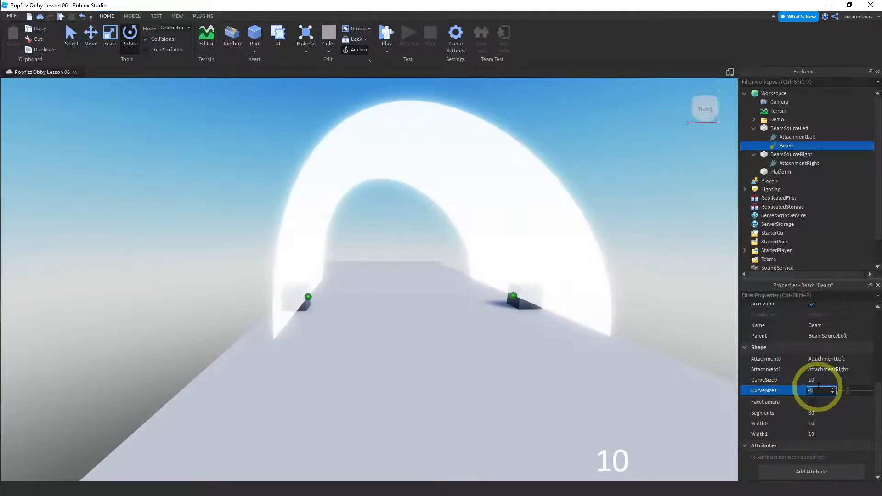
text(-10)
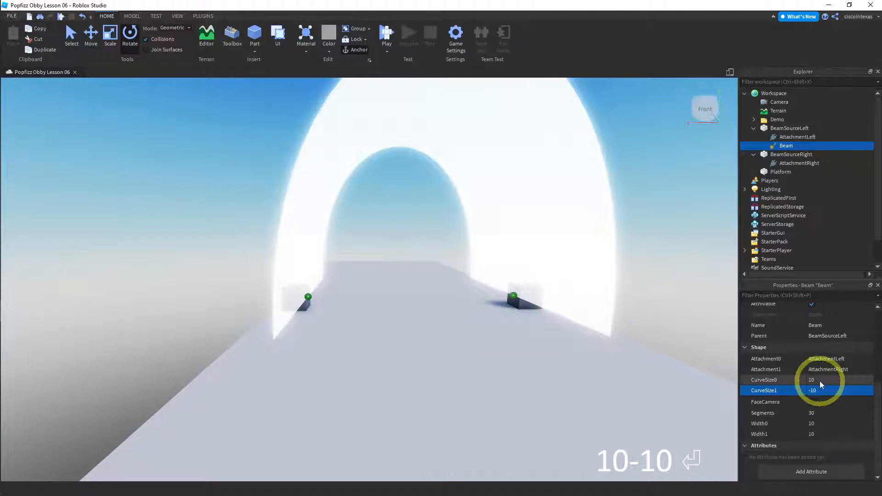
Set the Beam's CurveSize0 to 7 and CurveSize1 to -7
click(820, 380)
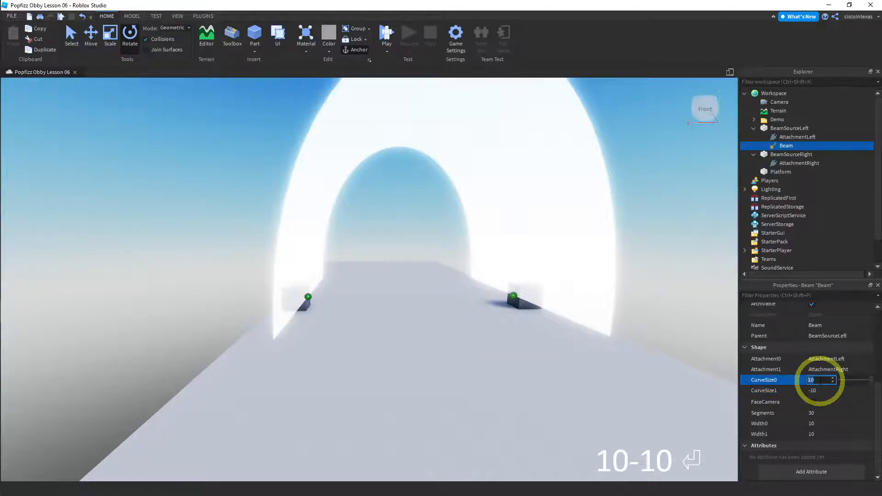
text(7-7)
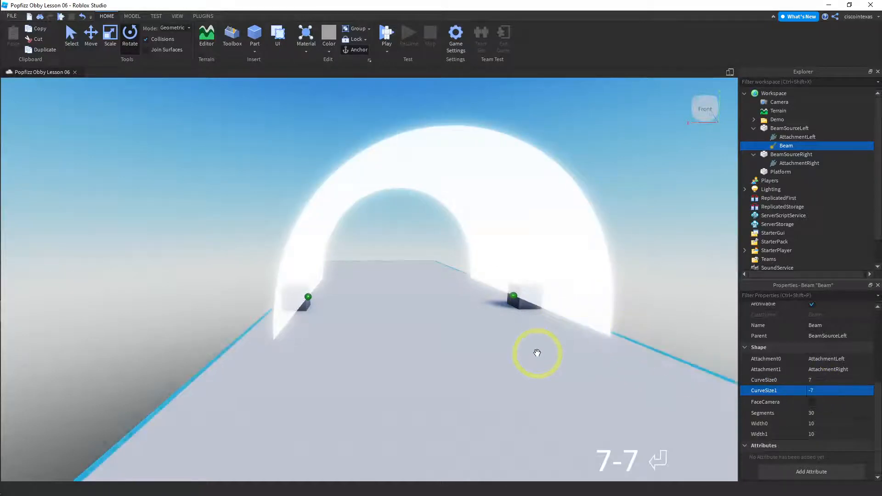
Examine the arched beam and its two attachments from the front, both sides and close to the platform surface
right_drag(537, 356, 539, 352)
key(a)
key(a)
key(d)
key(d)
key(d)
key(d)
key(d)
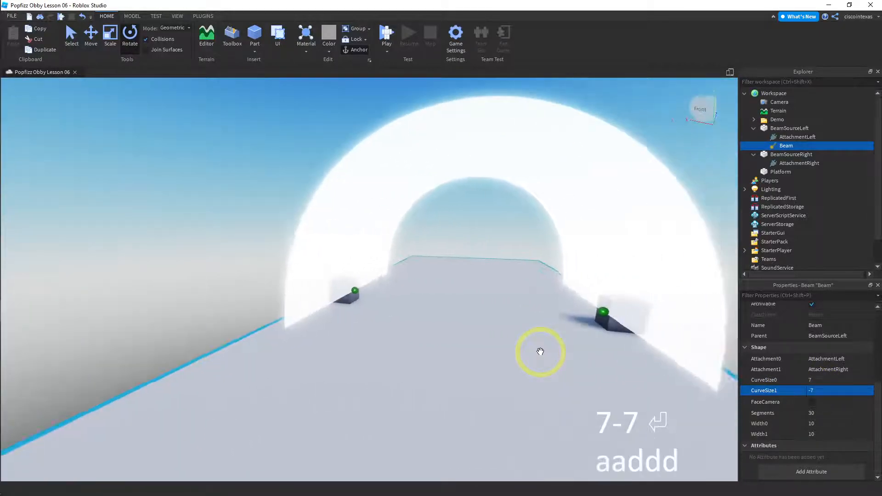
key(d)
key(d)
key(a)
key(a)
key(a)
key(a)
key(a)
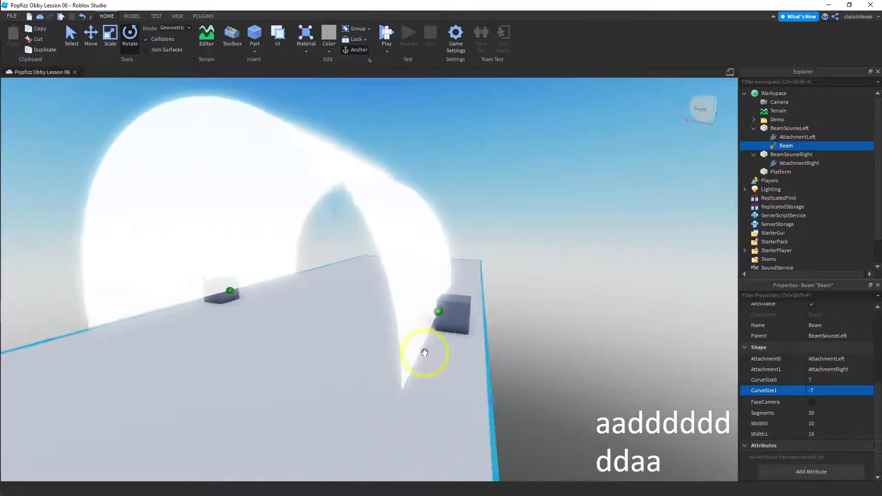
right_drag(413, 350, 318, 246)
key(a)
key(a)
key(a)
key(a)
key(a)
key(a)
key(a)
key(a)
key(a)
key(a)
key(a)
key(a)
key(d)
key(a)
key(a)
key(d)
key(d)
key(d)
key(d)
key(d)
key(d)
key(d)
key(d)
key(d)
key(d)
key(d)
key(d)
key(d)
key(d)
key(d)
key(d)
key(e)
key(q)
key(q)
key(q)
key(q)
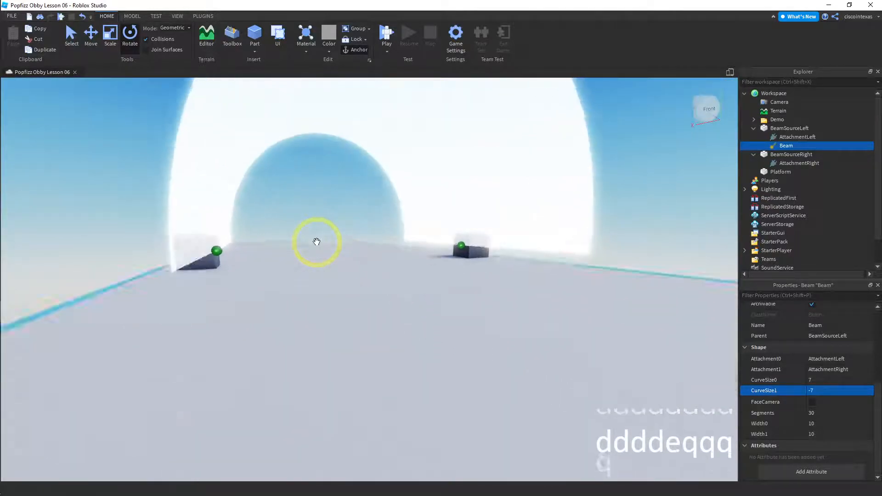
key(q)
key(e)
Lower AttachmentLeft and AttachmentRight by 0.5 studs each, to the base of their source blocks
right_drag(316, 241, 318, 245)
scroll(350, 296, up, 3)
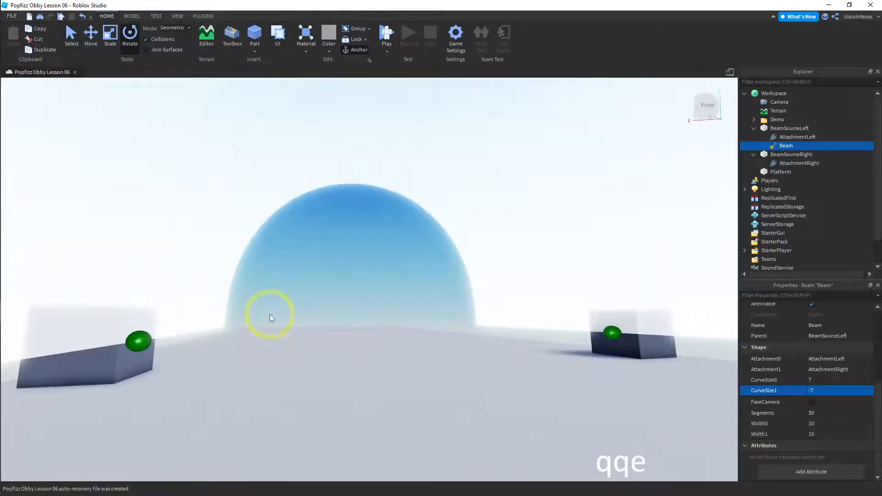
click(142, 343)
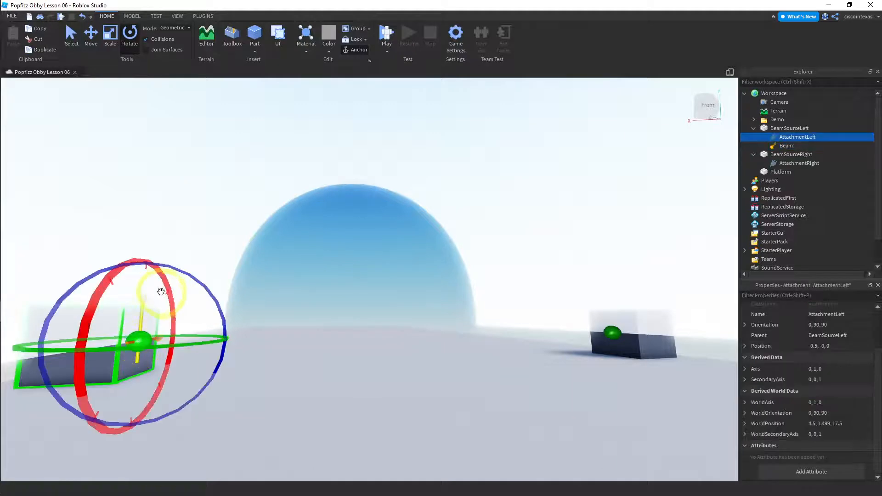
click(91, 36)
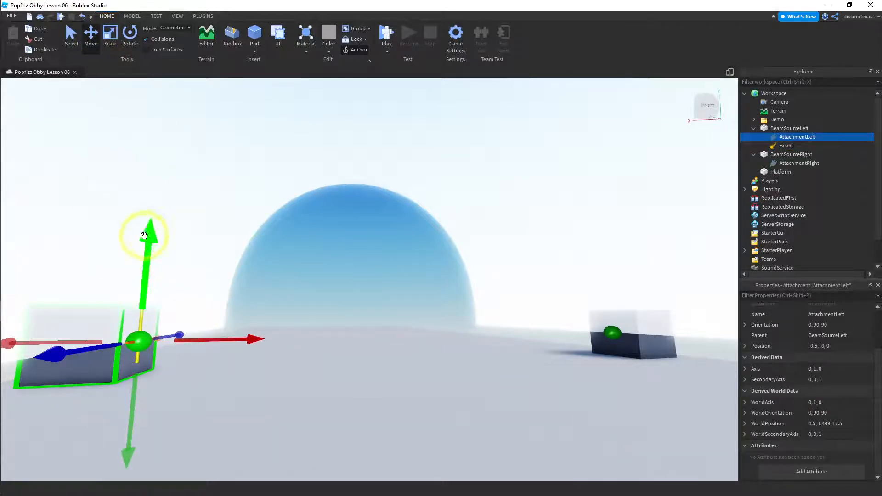
drag(151, 236, 147, 255)
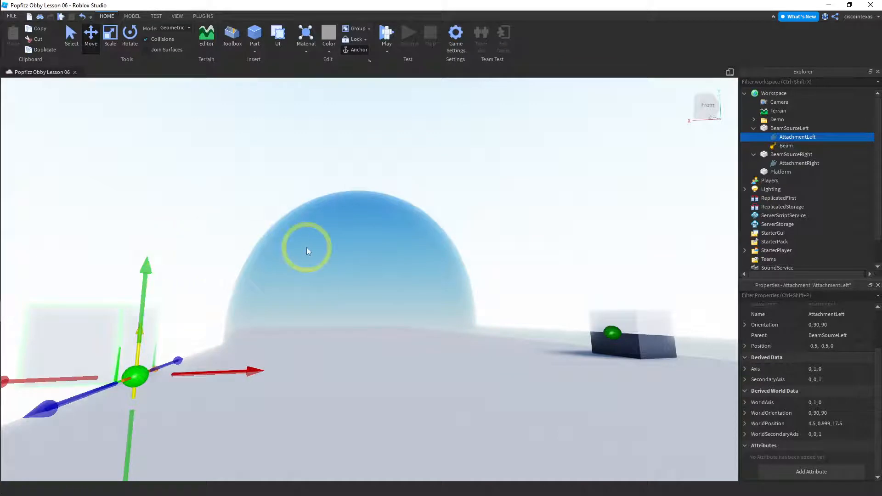
click(611, 336)
drag(600, 231, 604, 250)
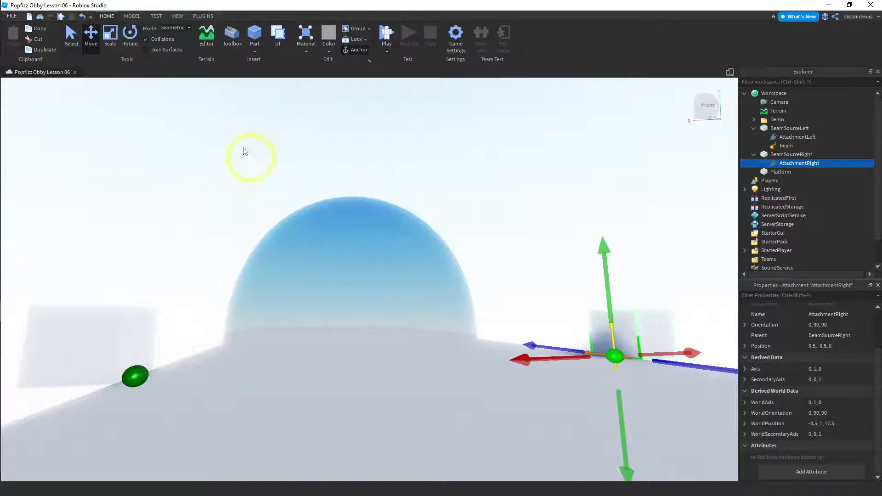
click(132, 17)
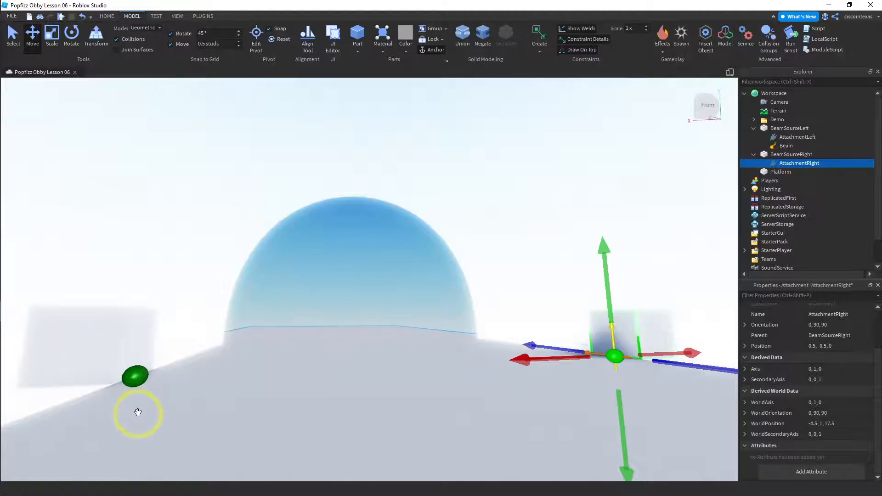
click(107, 16)
Examine how the lowered beam arch meets the platform from below, from the side and from above
scroll(268, 178, down, 2)
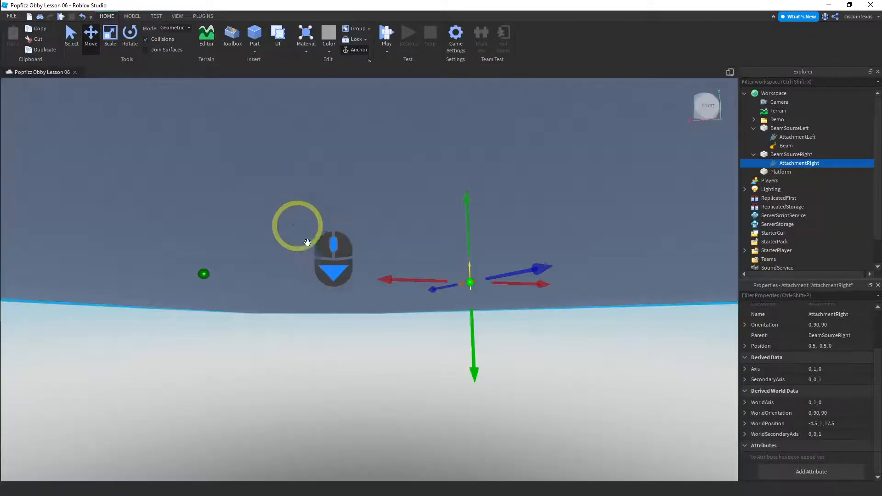
right_drag(324, 269, 324, 267)
scroll(324, 264, down, 2)
scroll(324, 264, down, 2)
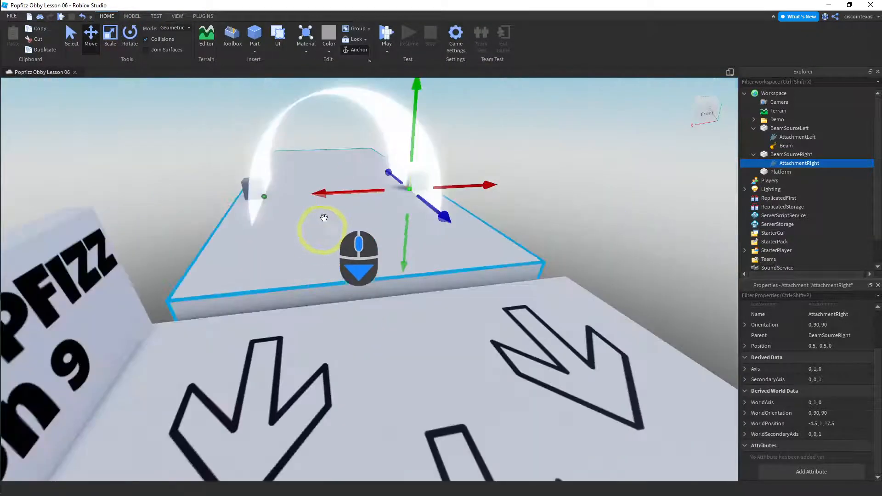
right_drag(325, 196, 324, 198)
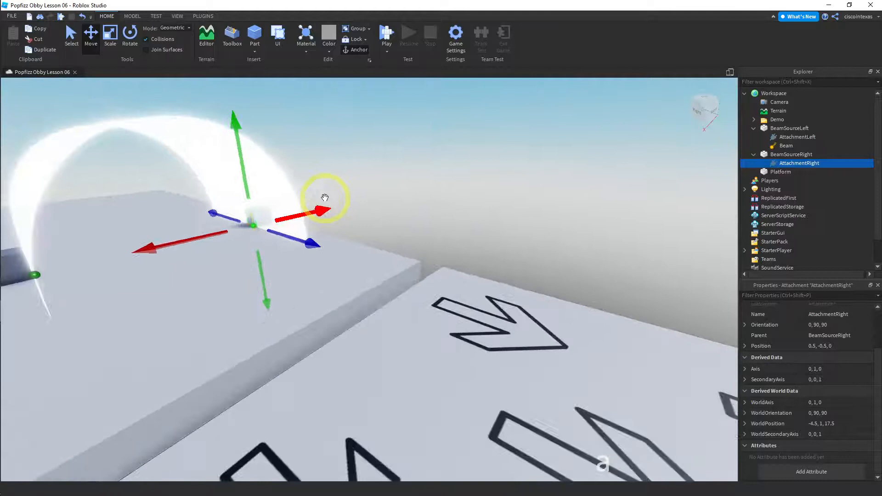
key(a)
key(a)
key(a)
key(a)
key(a)
key(a)
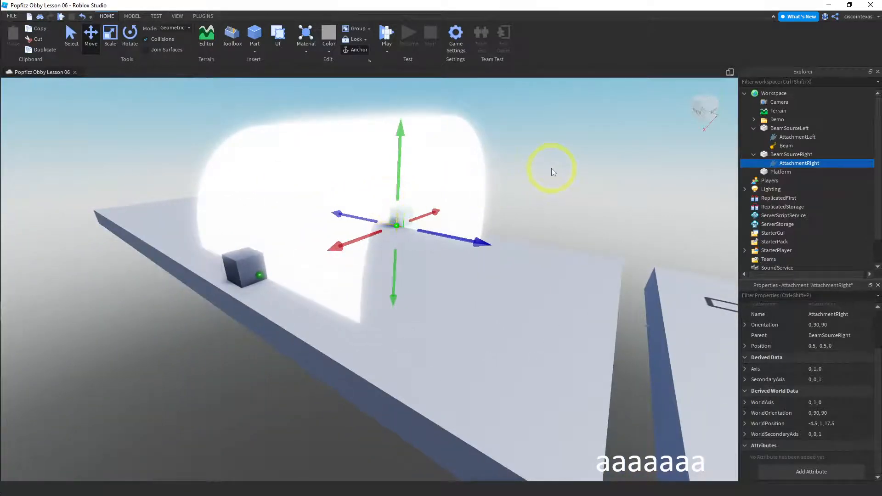
key(a)
key(d)
right_drag(538, 170, 523, 161)
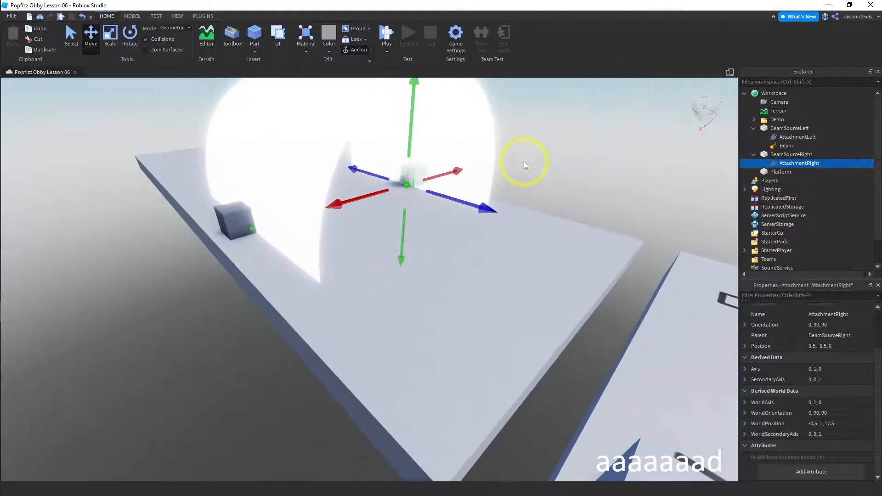
key(e)
key(e)
key(e)
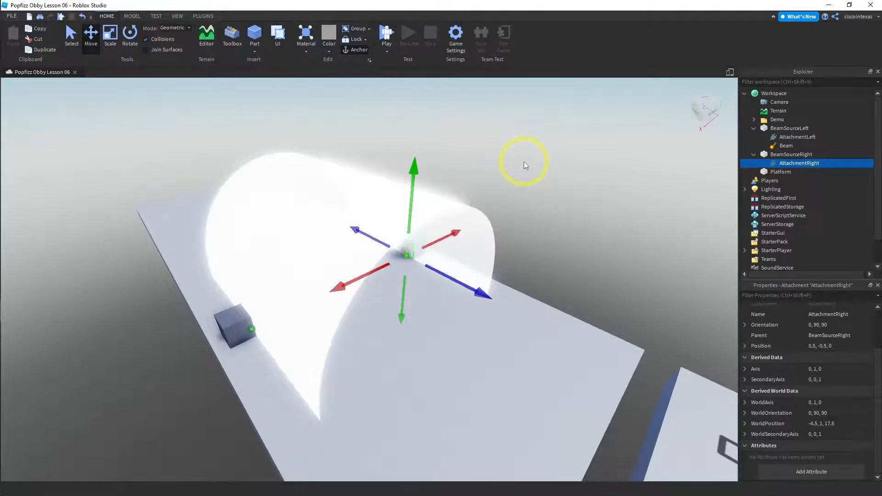
Select the Beam and search the Toolbox images for "rainbow stars"
click(784, 146)
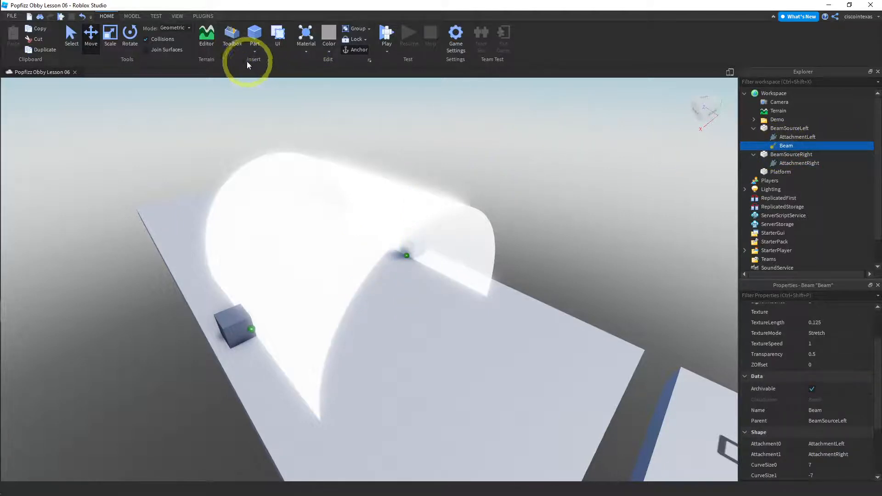
click(228, 37)
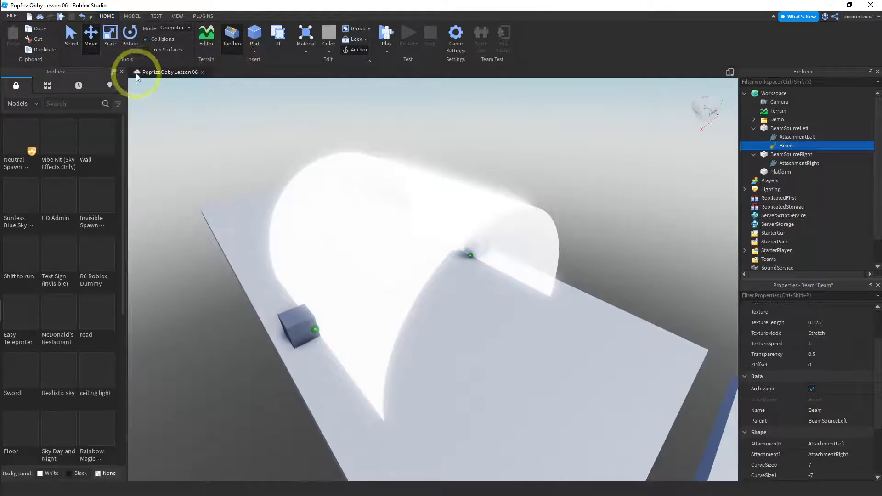
click(32, 101)
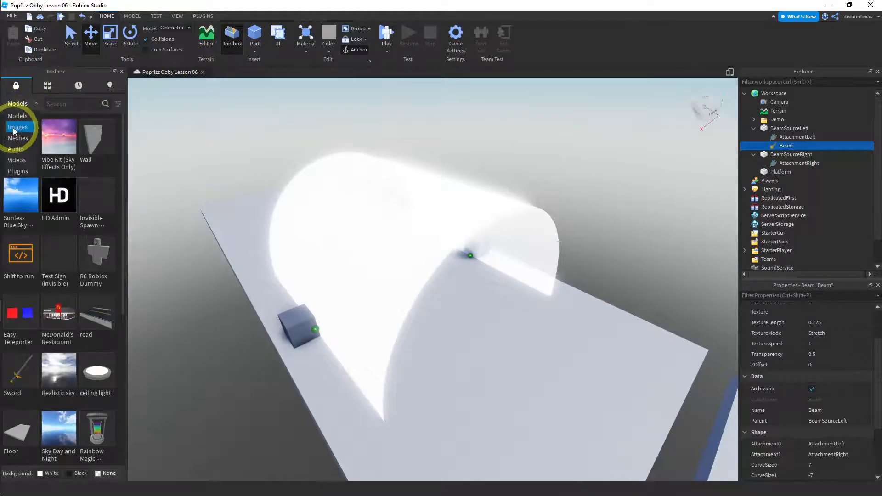
click(37, 120)
click(76, 104)
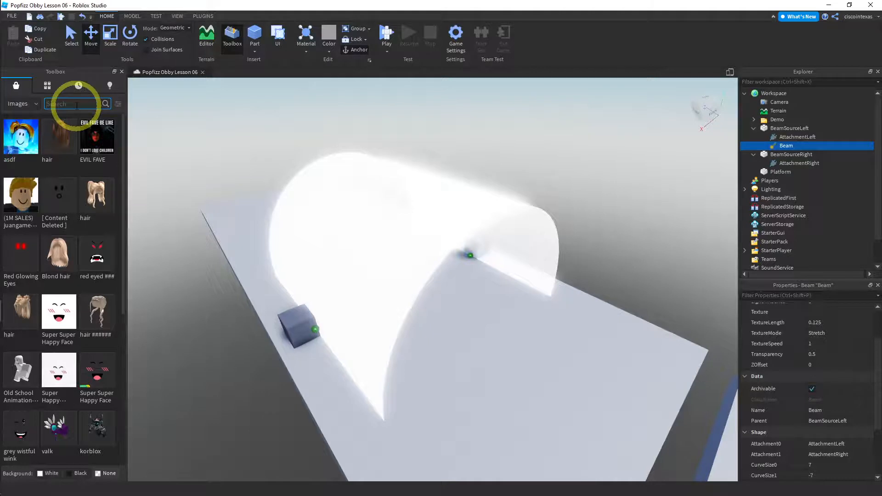
text(rain)
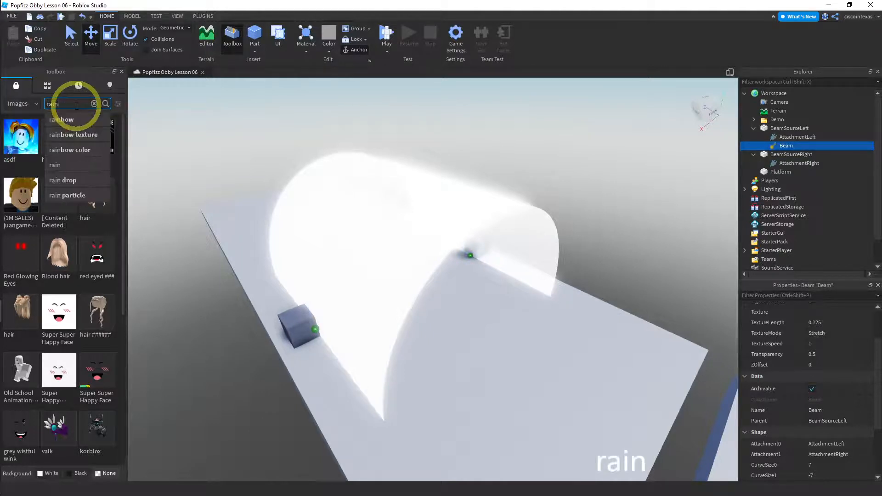
text(bow stars)
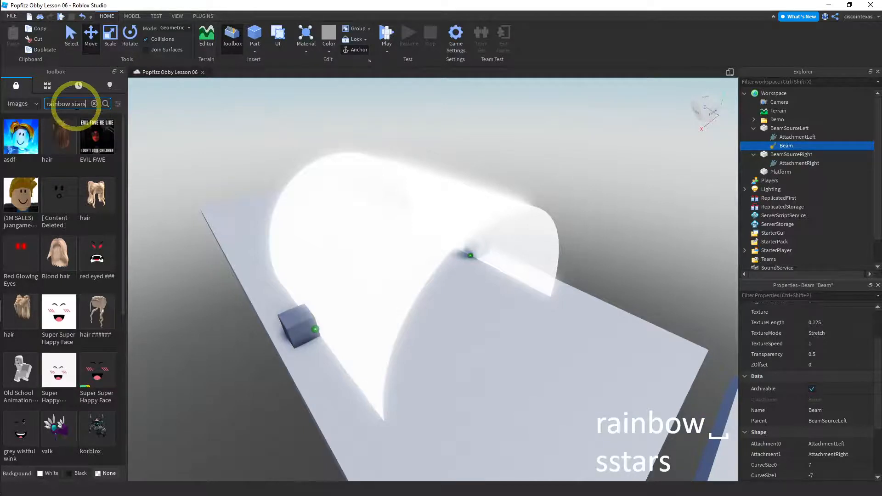
key(Return)
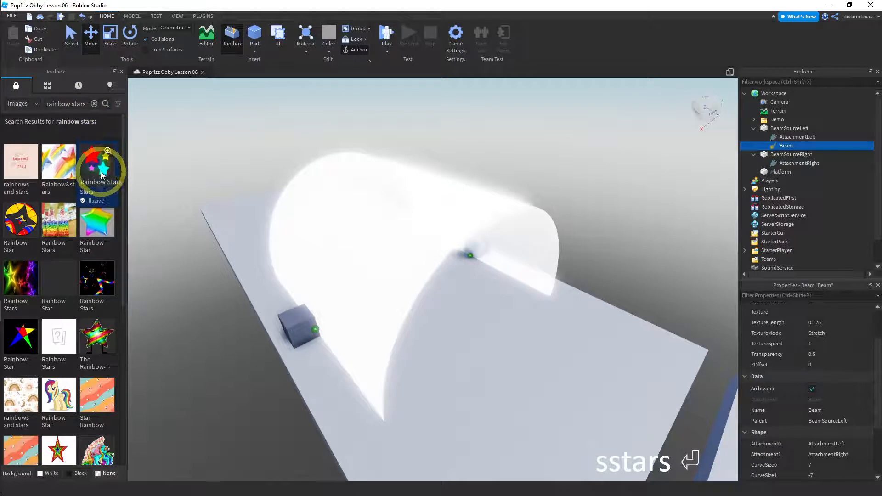
Copy the asset ID of the Rainbow Stars image with the red, yellow, pink and cyan stars into the Beam's Texture property
click(107, 151)
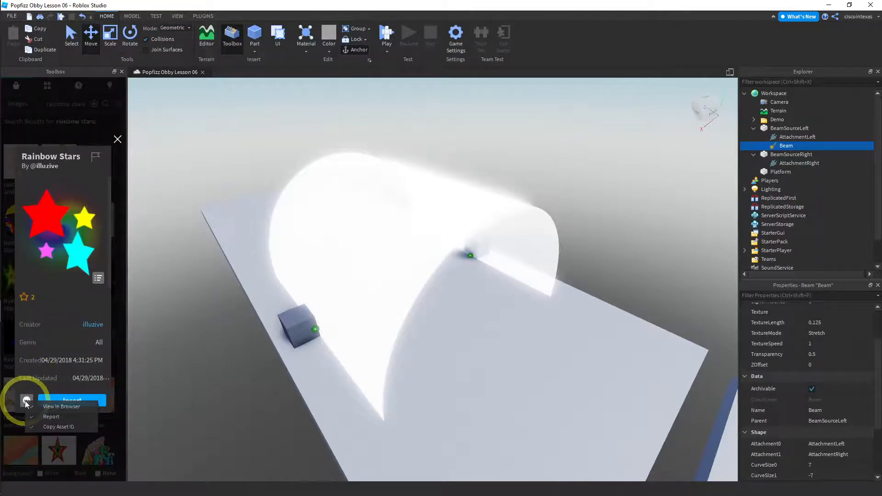
click(58, 427)
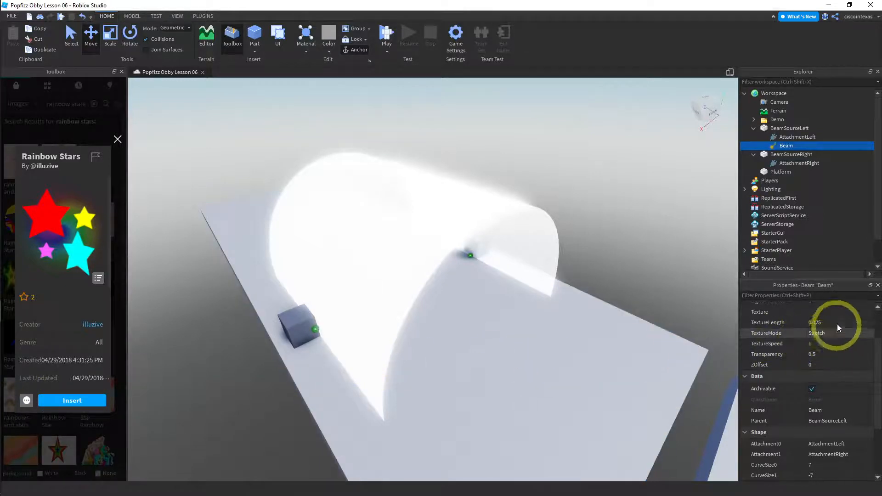
click(835, 312)
right_click(805, 326)
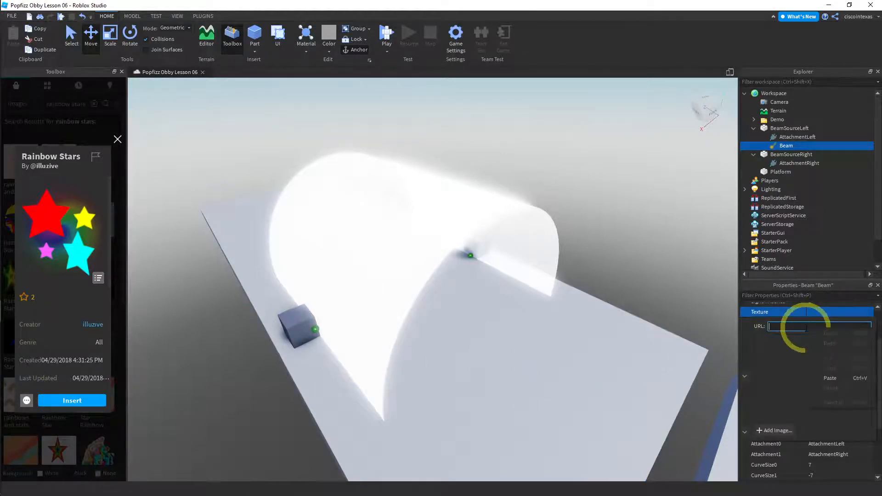
click(830, 377)
key(Return)
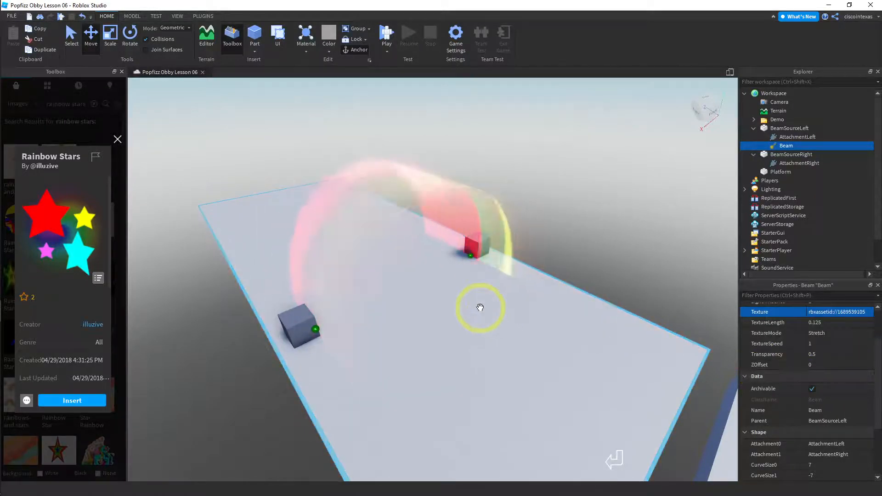
Examine the star texture on the Beam from the side and from above
right_drag(566, 199, 570, 169)
key(a)
key(a)
key(a)
key(a)
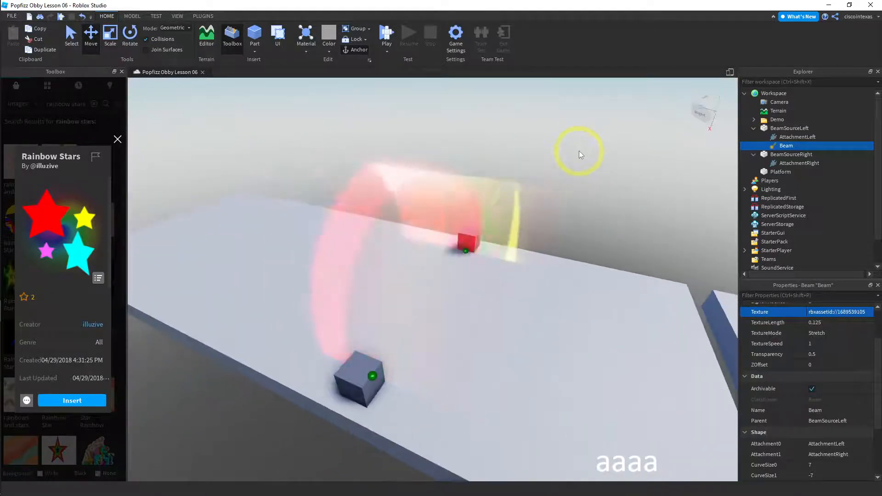
key(d)
right_drag(579, 151, 574, 160)
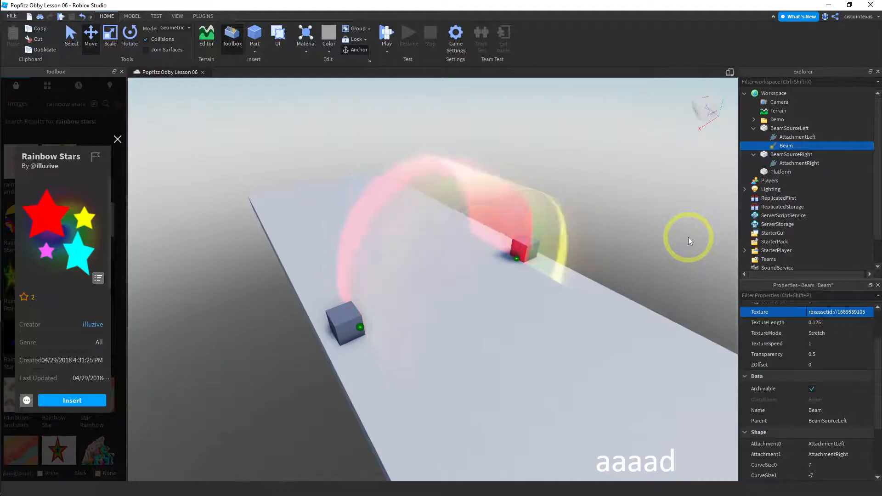
Try the Beam's TextureLength at 1.625, and set it to 0.1
click(830, 322)
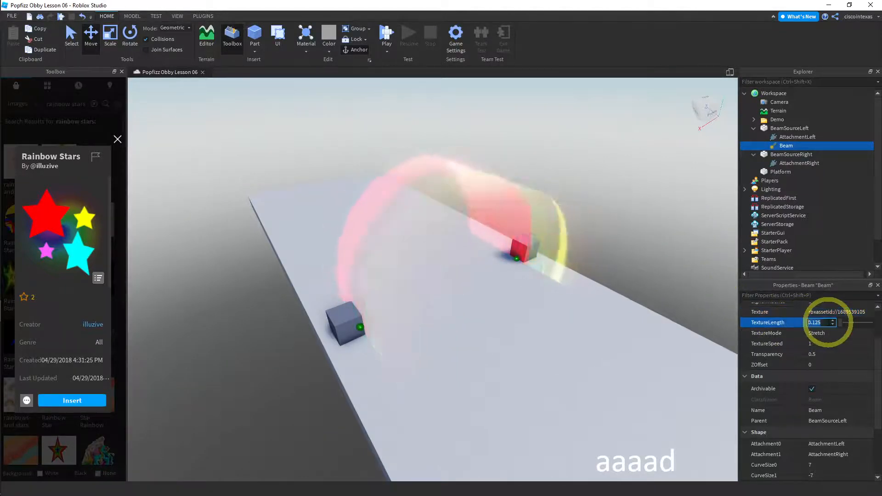
drag(839, 323, 848, 324)
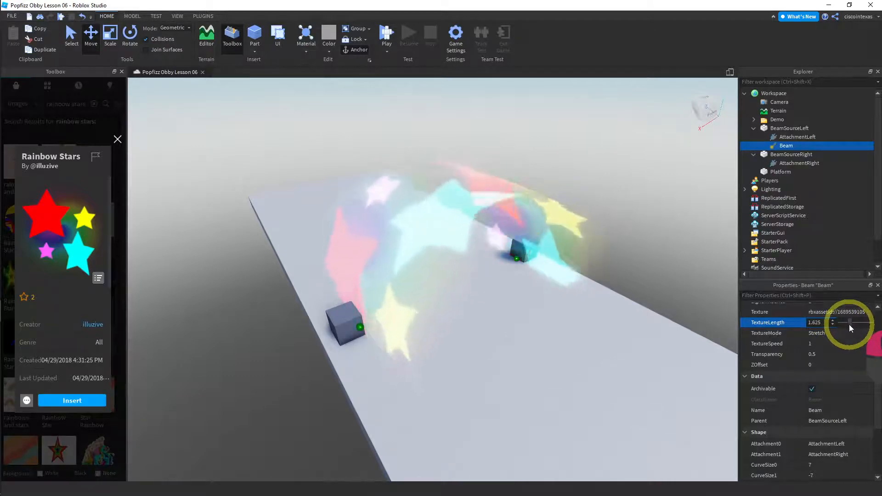
mouse_move(849, 324)
mouse_down()
mouse_move(875, 330)
mouse_move(837, 327)
mouse_up()
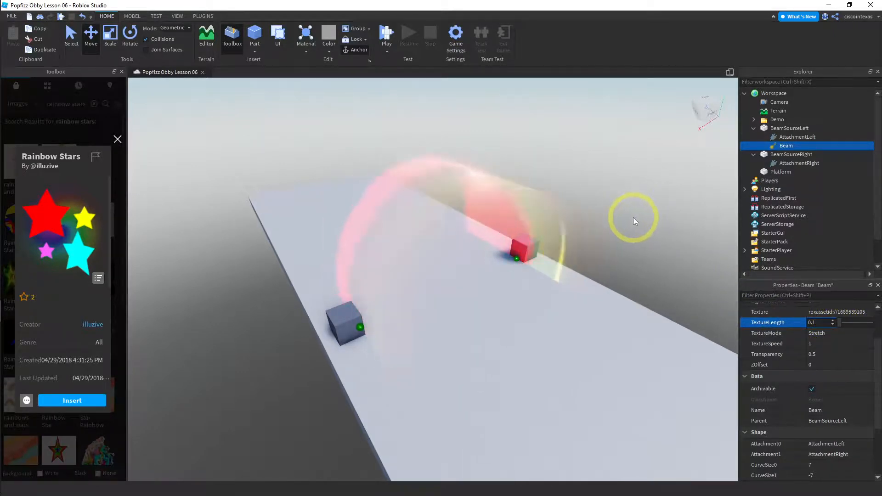
Try out the Beam's LightEmission strength and leave it at 1
click(878, 325)
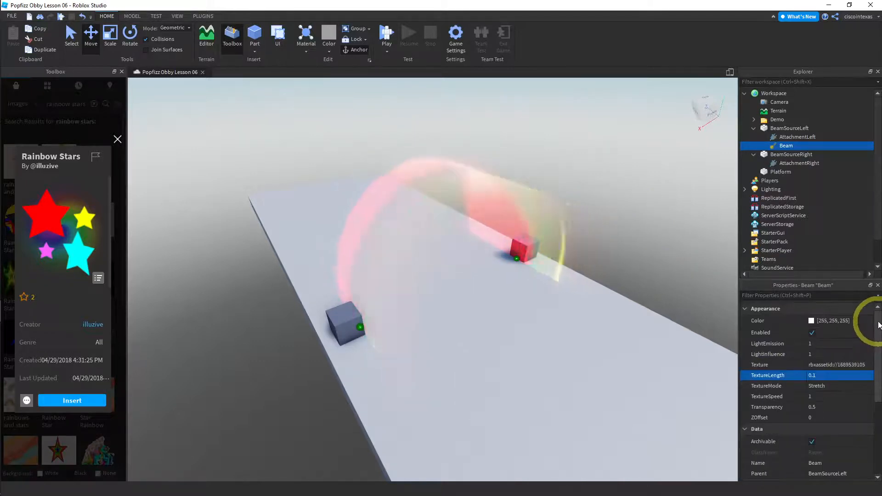
click(815, 345)
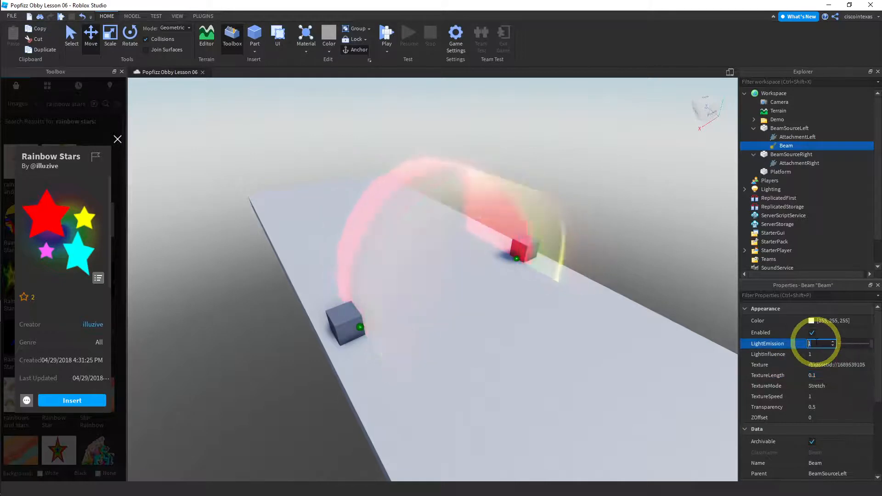
mouse_move(871, 347)
mouse_down()
mouse_move(826, 347)
mouse_move(877, 349)
mouse_up()
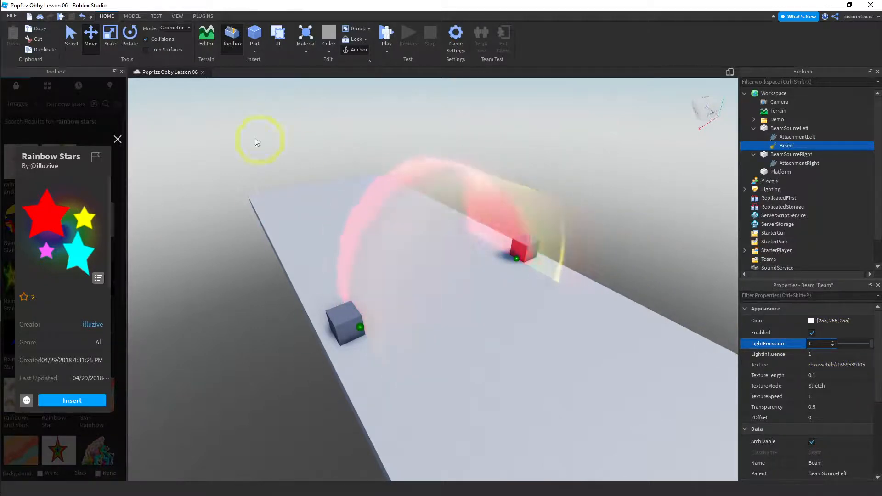
Close the image details and the Toolbox, set BeamSourceLeft's Transparency to 1 and turn off its CanCollide property
click(118, 139)
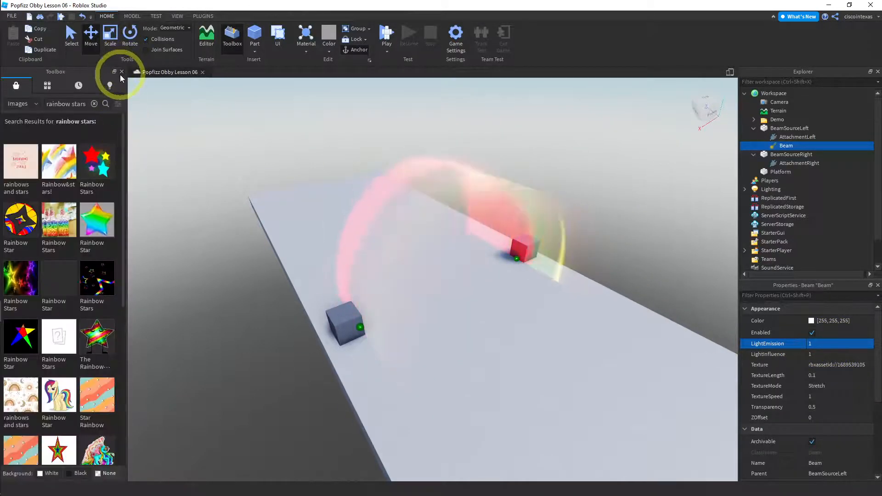
click(121, 72)
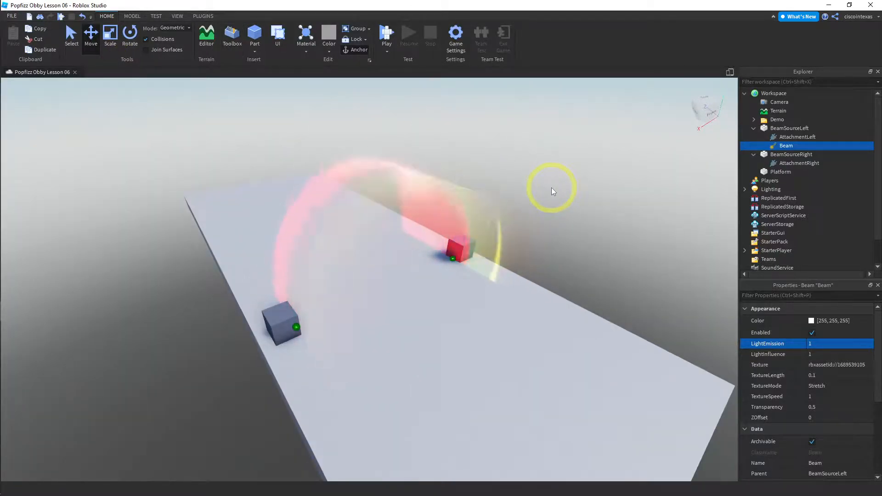
click(284, 319)
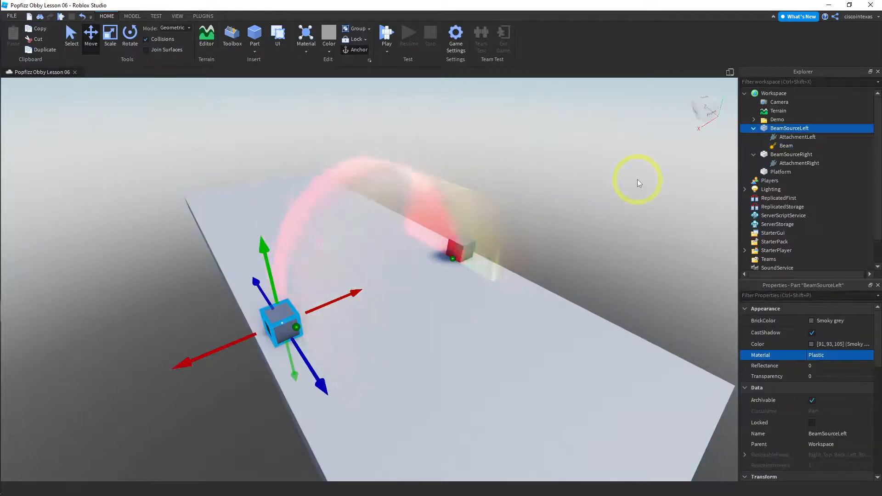
click(814, 376)
text(1)
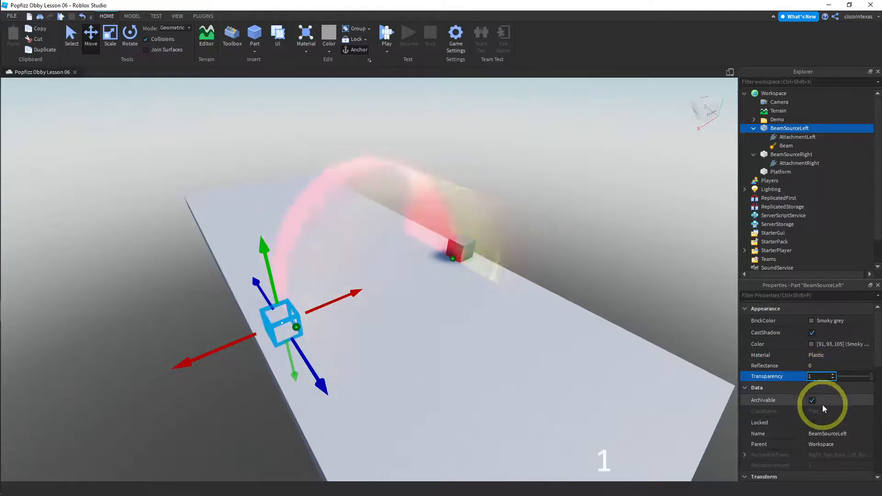
click(877, 400)
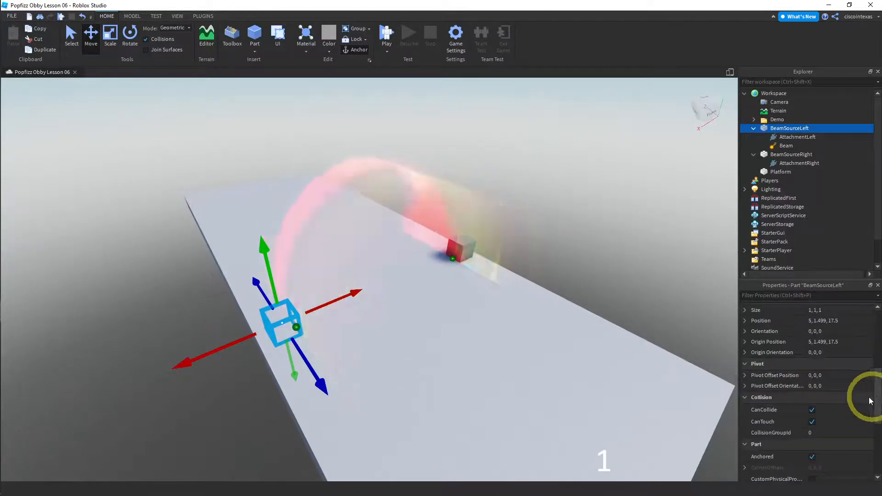
click(812, 409)
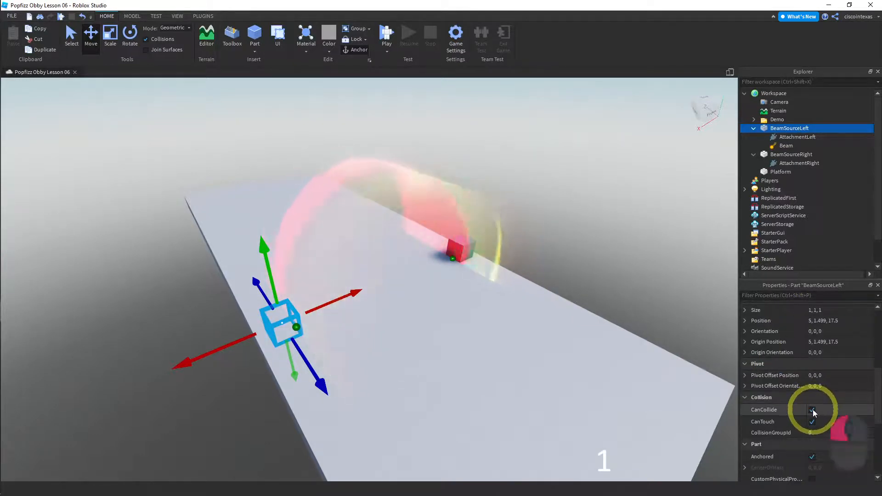
Turn off CanCollide for BeamSourceRight and set its Transparency to 1
click(456, 250)
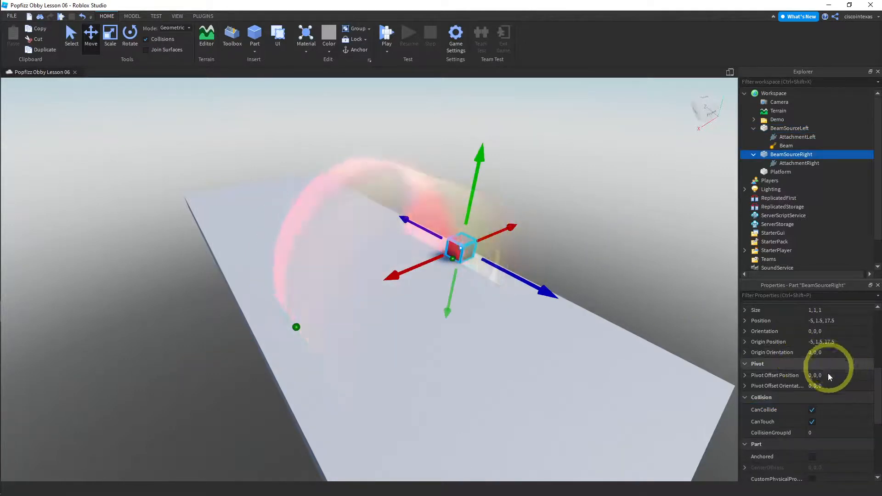
click(812, 409)
scroll(821, 404, up, 5)
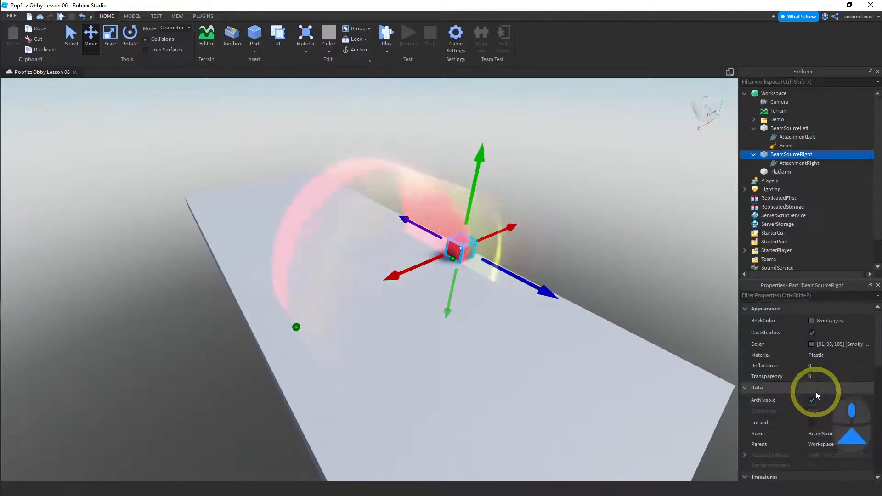
click(818, 376)
text(1)
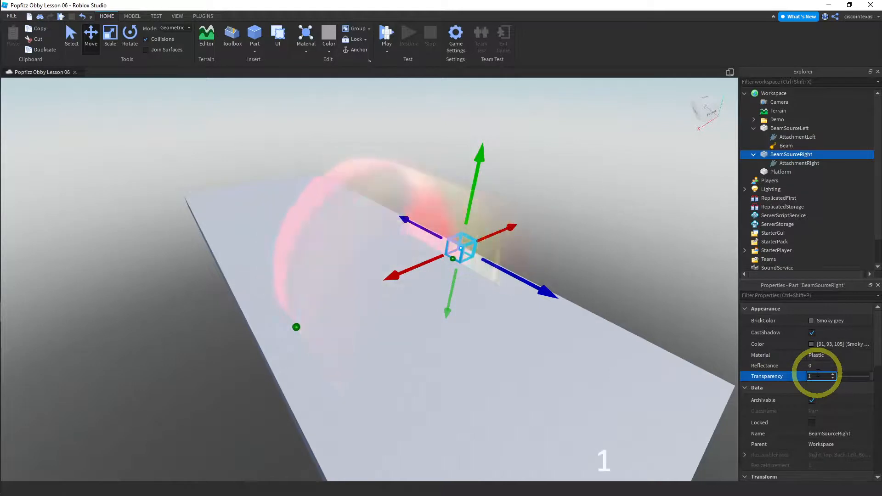
key(Return)
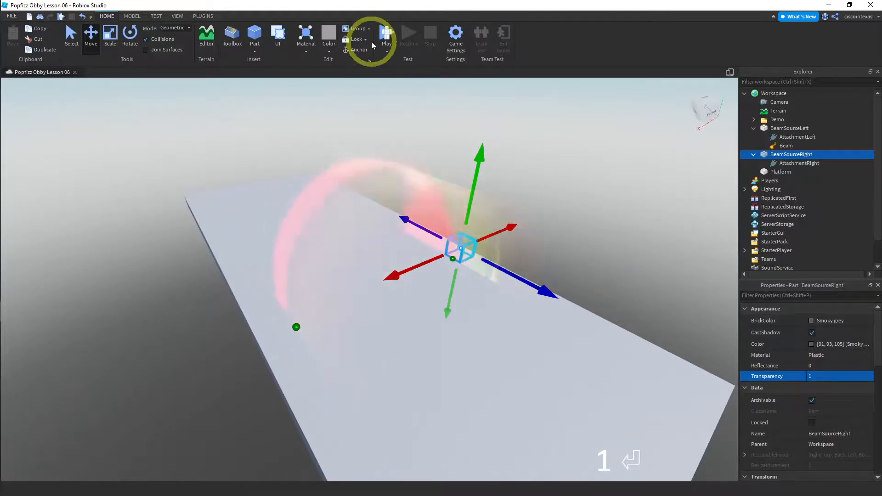
Playtest the obby and turn the character around on the start platform to check the beam arch
key(F5)
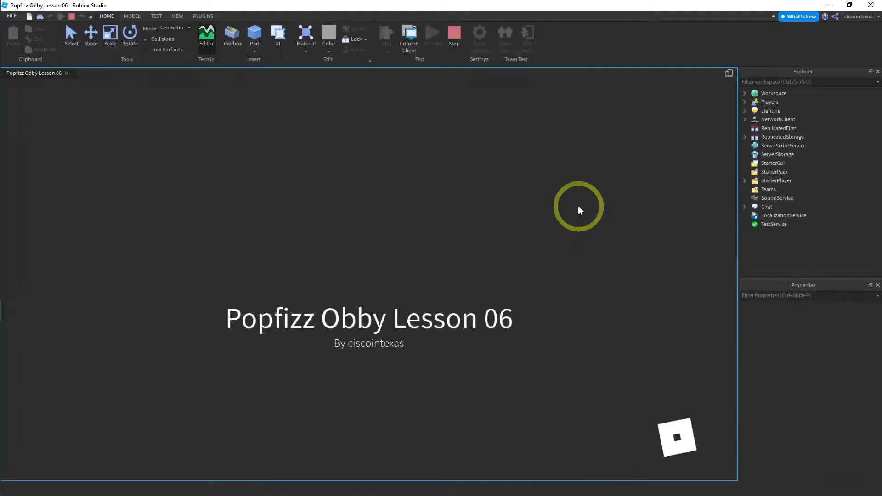
key(Up)
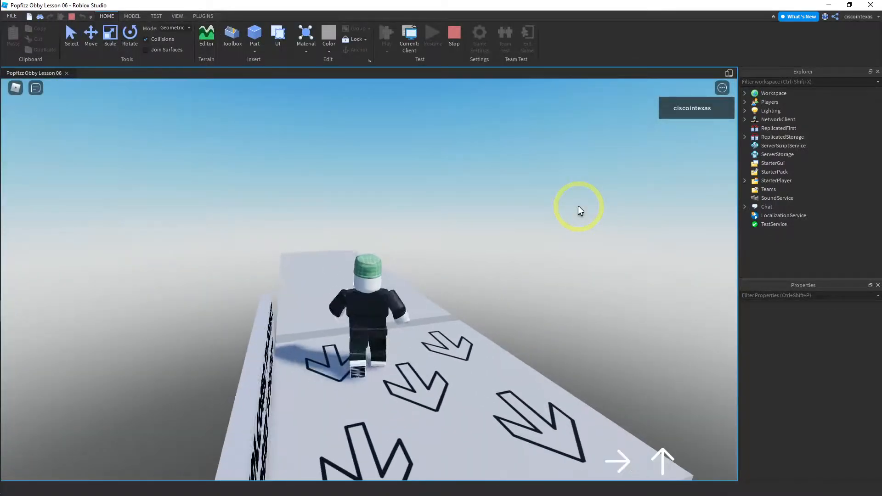
key(Left)
key(Left)
key(Left)
key(Right)
key(Right)
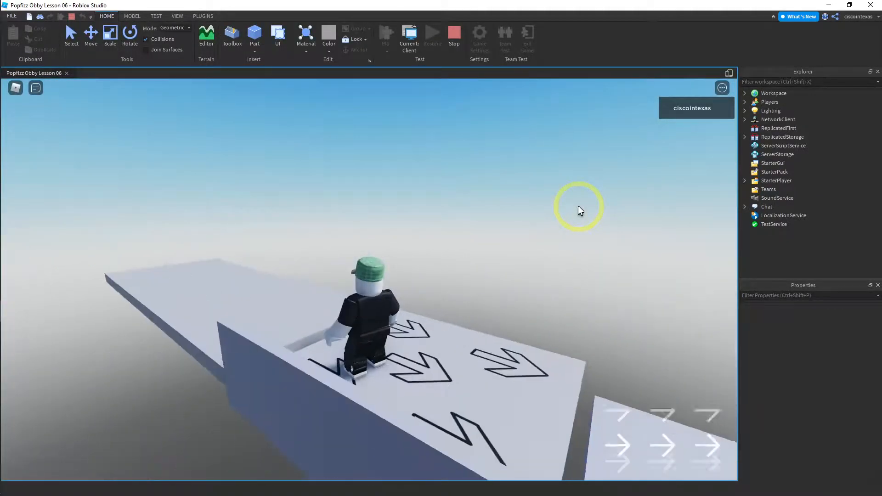
Stop the playtest and anchor both beam source parts, BeamSourceRight and BeamSourceLeft
click(455, 35)
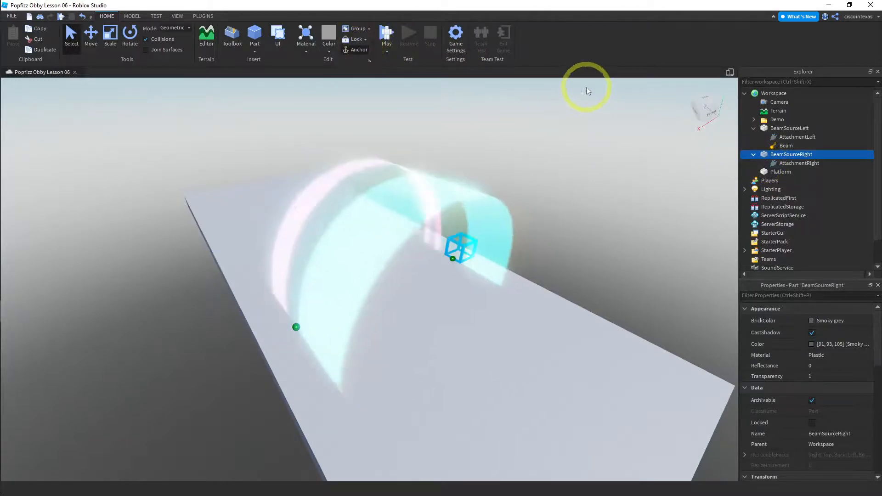
click(789, 129)
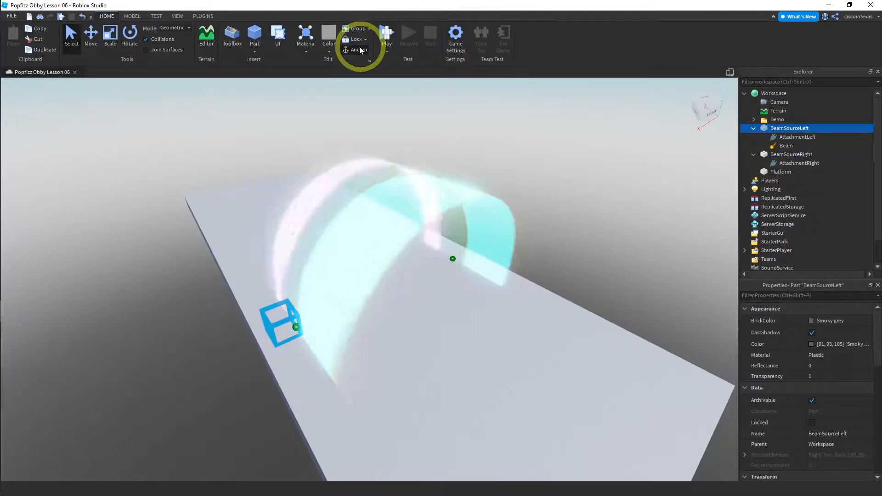
click(355, 49)
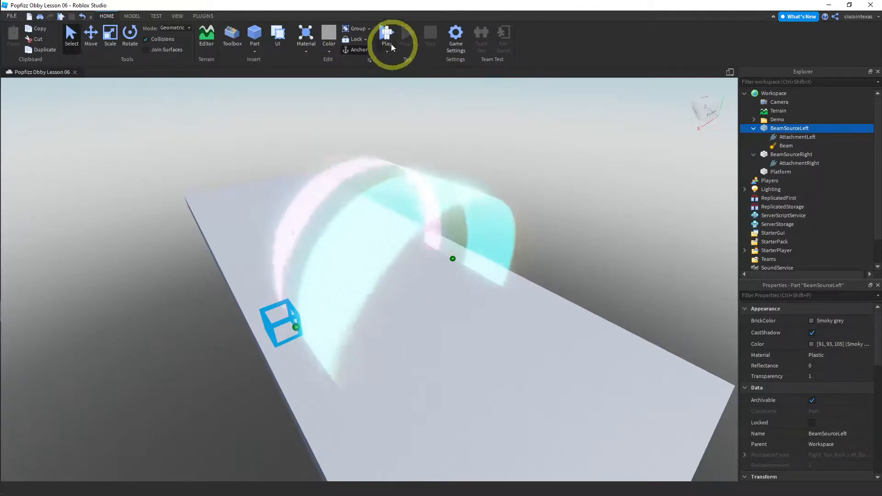
Playtest the obby again, run the character through the beam arch and look back at it from the far side
click(385, 33)
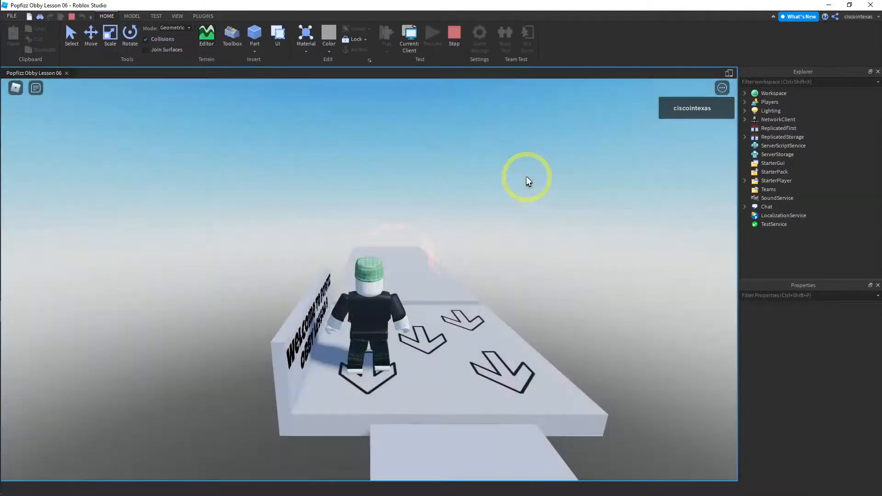
key(Right)
key(Up)
key(Up)
key(Up)
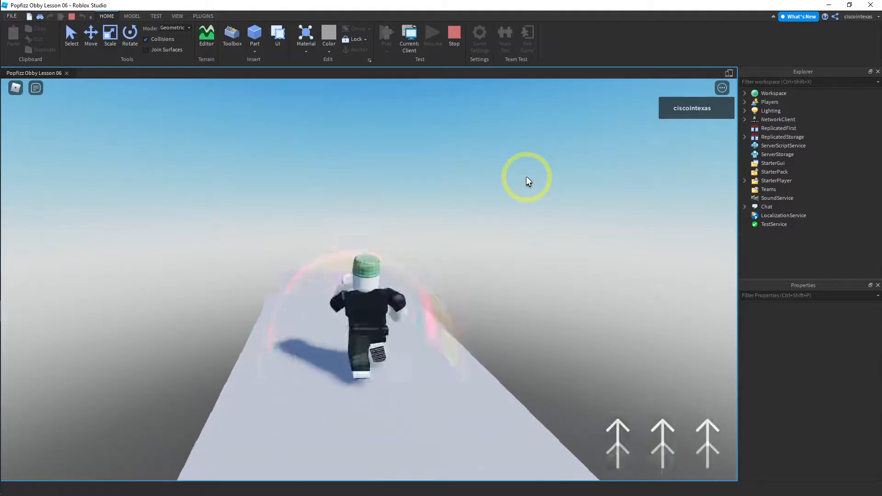
key(Left)
key(Up)
key(Right)
key(Right)
key(Right)
key(Right)
key(Right)
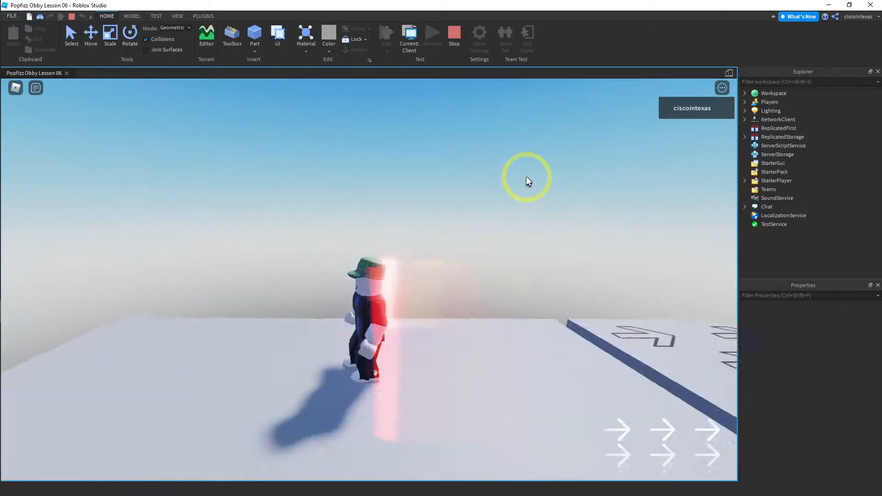
key(Right)
key(Right)
key(Right)
key(Right)
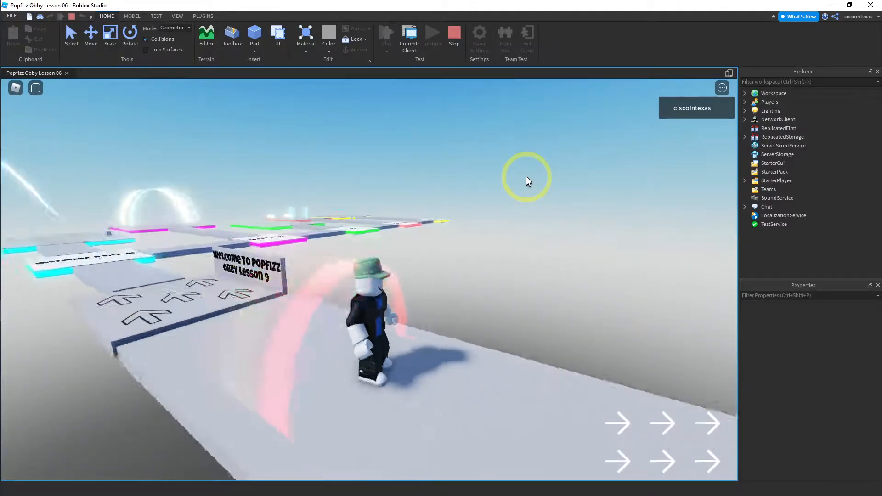
Run the character farther along the platform and back through the arch, view it from the start platform, and stop the playtest
key(Up)
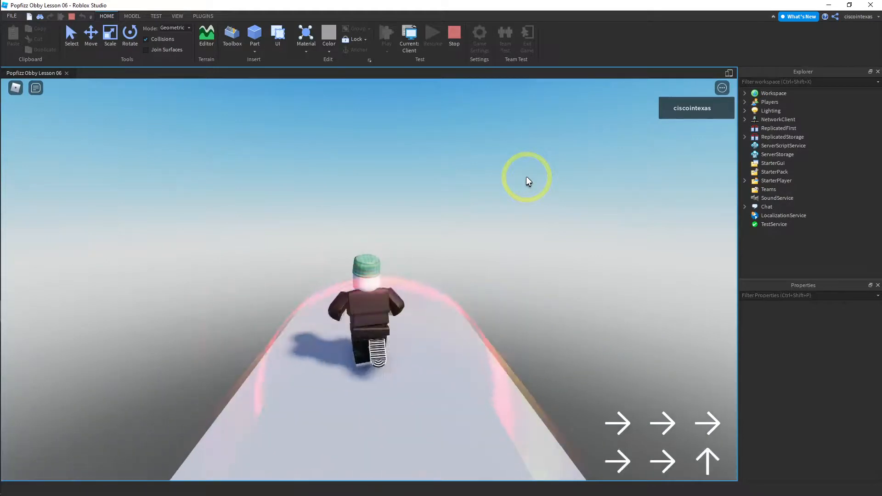
key(Right)
key(Right)
key(Right)
key(Right)
key(Right)
key(Right)
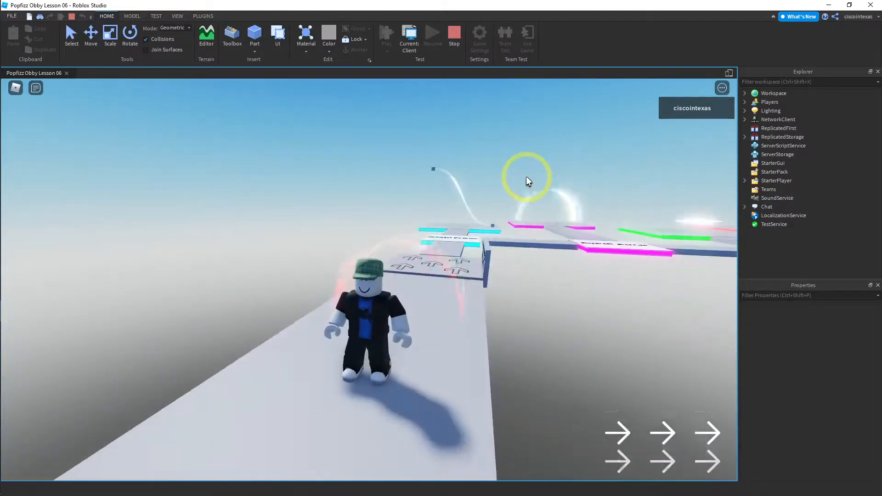
key(Up)
key(Up)
key(Up)
key(Up)
key(Up)
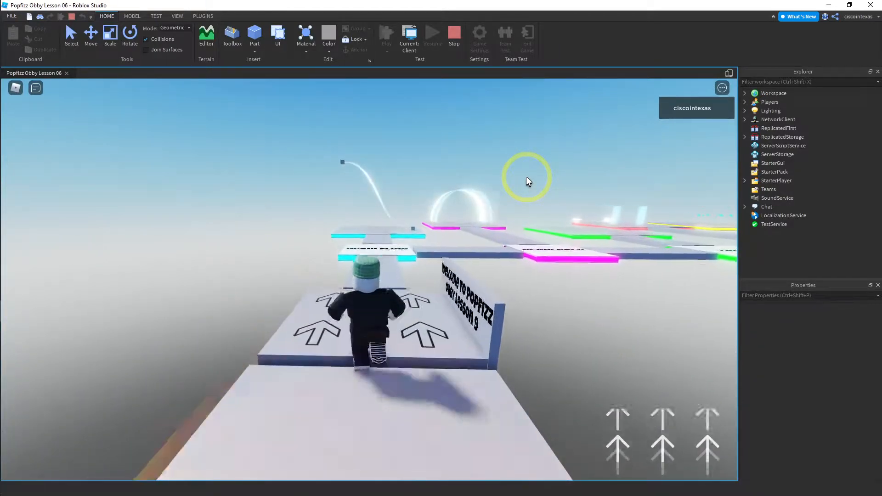
key(Left)
key(Left)
key(Left)
key(Left)
key(Left)
key(Left)
key(Left)
key(Left)
key(Left)
key(Left)
key(Left)
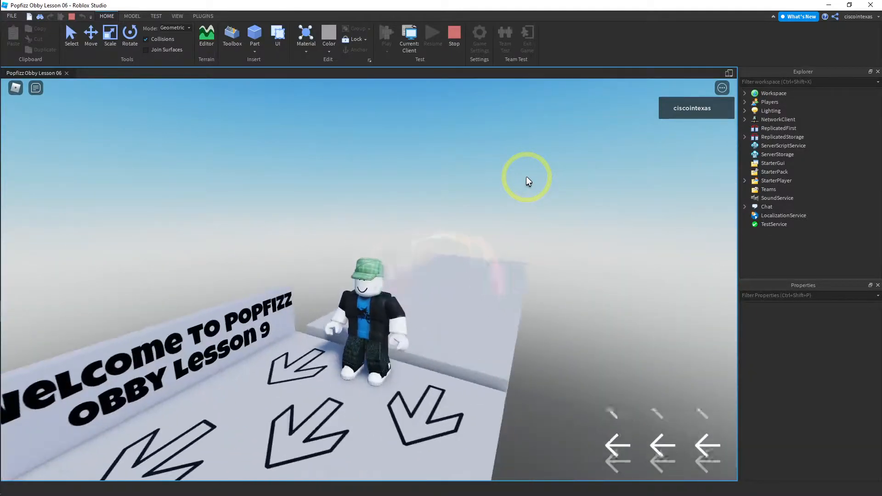
click(457, 34)
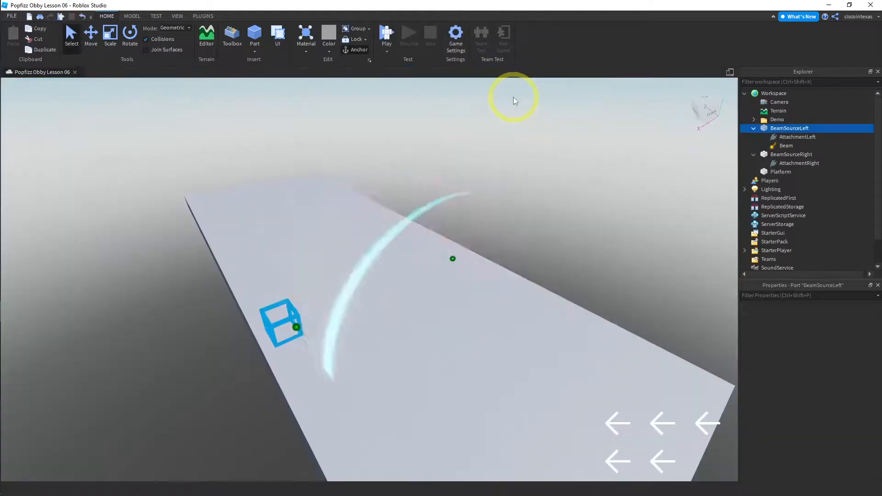
Make the Beam's arch taller by setting CurveSize0 to 10 and CurveSize1 to -10
click(581, 197)
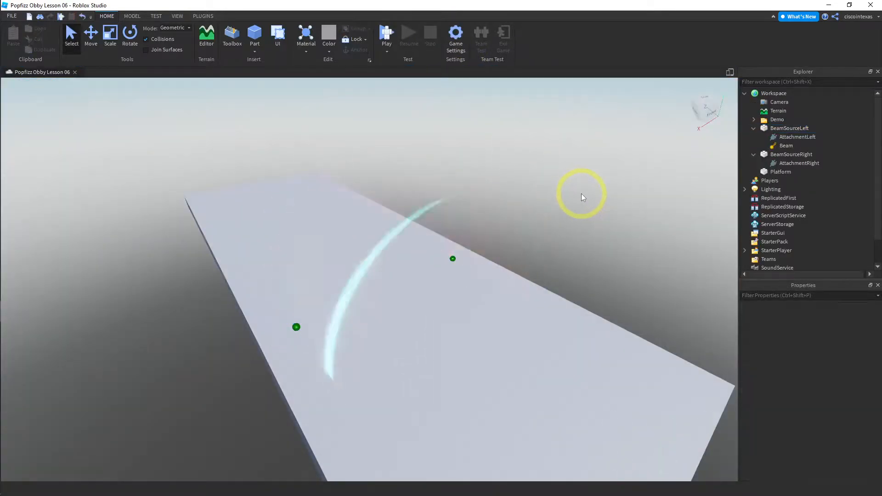
click(340, 276)
click(593, 236)
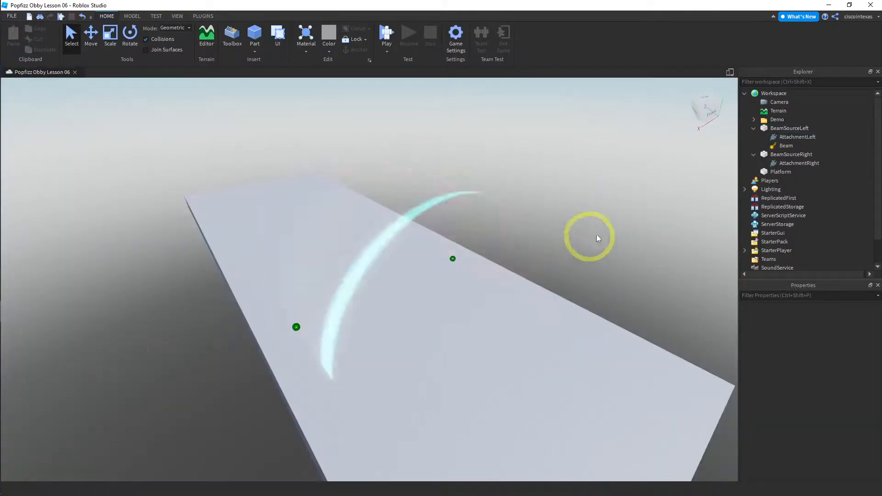
click(787, 146)
scroll(834, 427, down, 5)
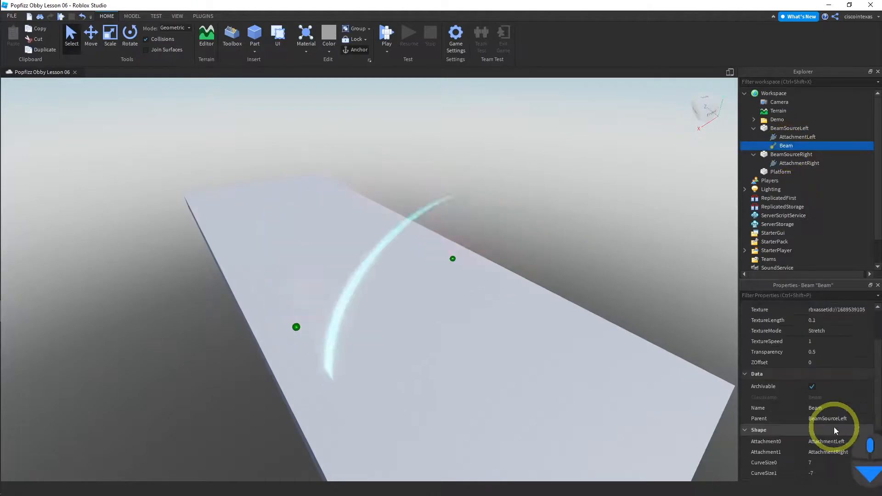
click(815, 380)
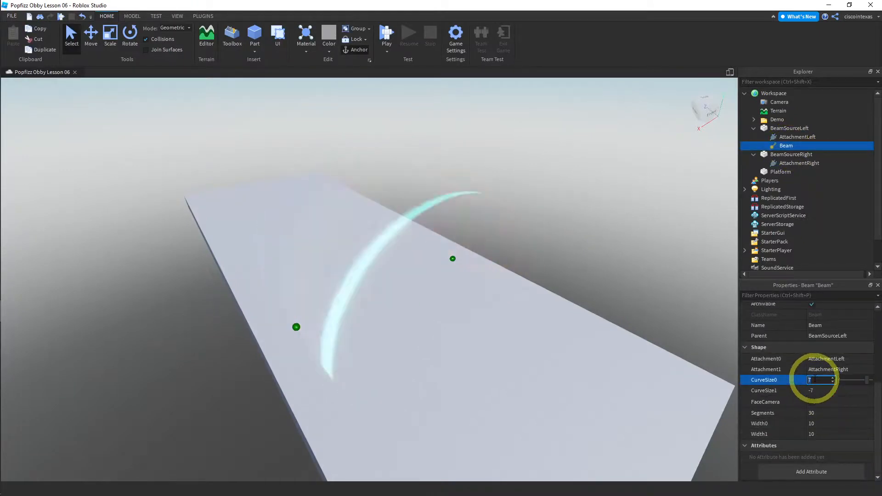
text(10)
click(817, 390)
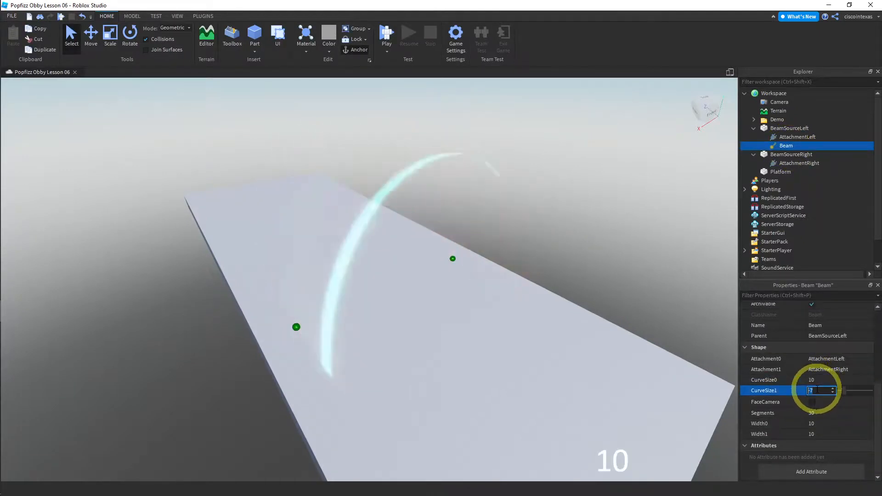
text(-10)
key(Return)
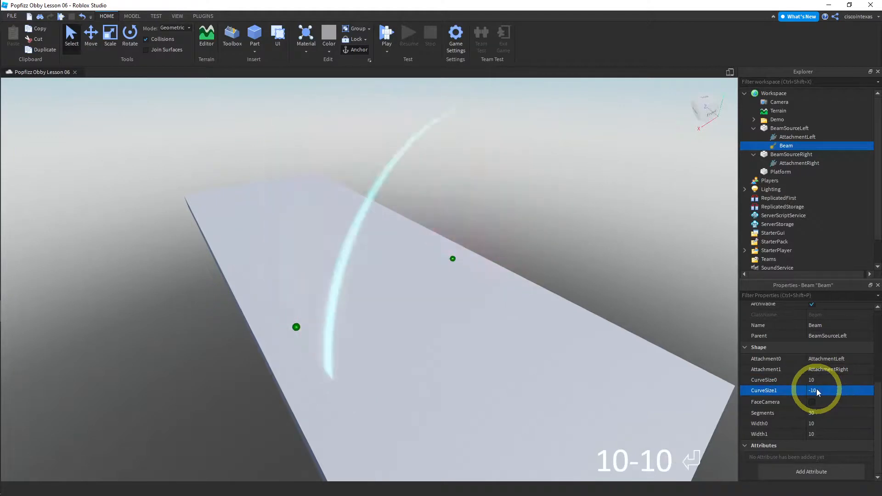
Playtest the obby and run the character from the start platform into the taller beam arch
click(384, 36)
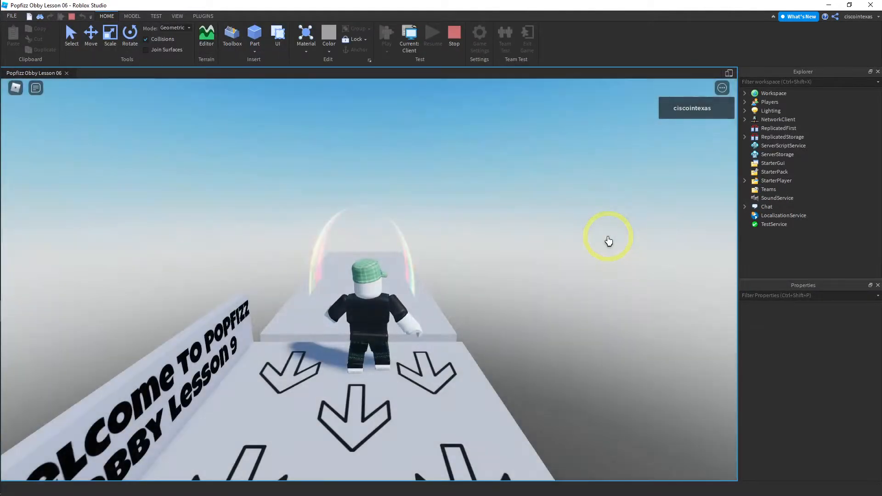
key(Up)
key(Left)
key(Up)
key(Right)
key(Up)
key(Right)
key(Up)
key(Left)
key(Left)
key(Up)
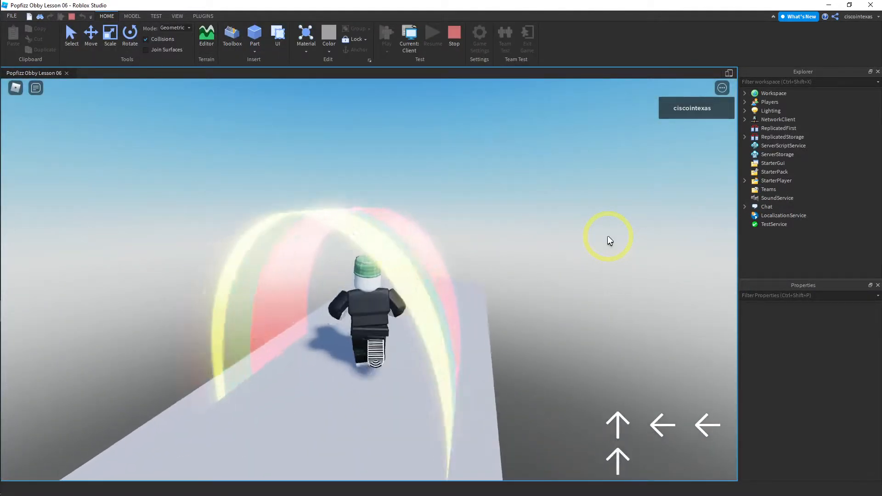
Turn the character inside the arch to view the beam from the side, and walk out beyond its far end
key(Right)
key(Right)
key(Right)
key(Left)
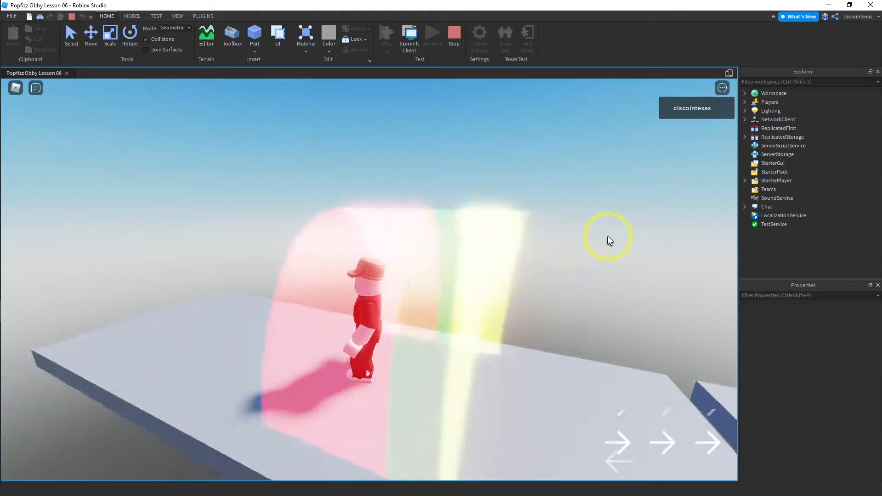
key(Left)
key(Left)
key(Up)
key(Up)
key(Up)
key(Right)
key(Right)
key(Right)
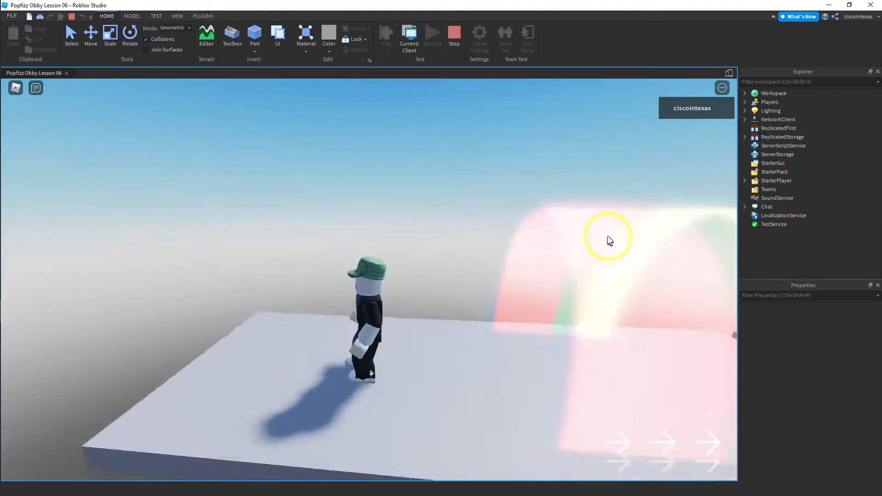
Face the arch from the far side, run the character back through it to the start platform, and stop the playtest
key(Right)
key(Right)
key(Right)
key(Up)
key(Right)
key(Up)
key(Left)
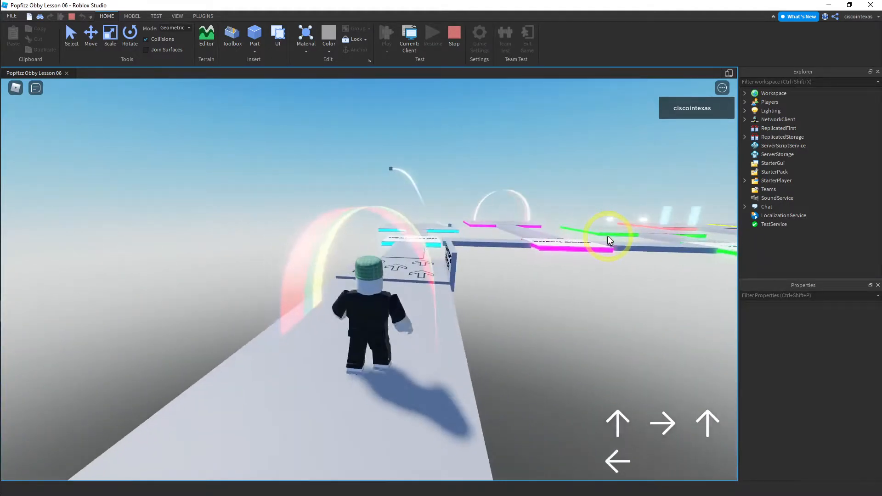
key(Up)
key(Up)
key(Up)
key(Up)
key(Up)
key(Up)
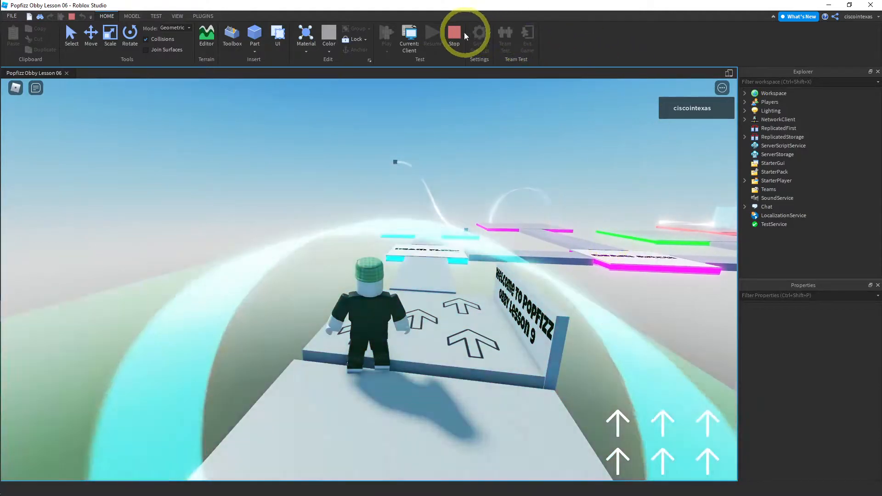
click(454, 33)
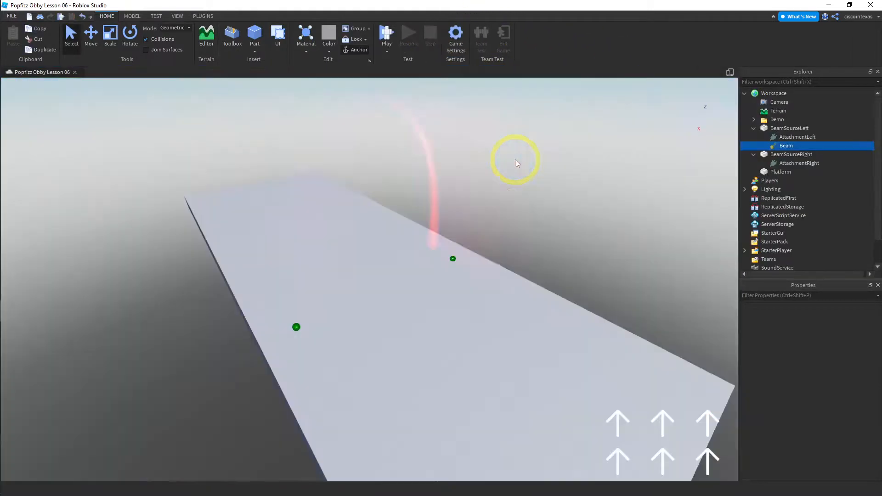
Examine the beam arch and its platform in the editor, looking along the platform from above the start area
scroll(558, 188, down, 3)
right_drag(558, 189, 626, 203)
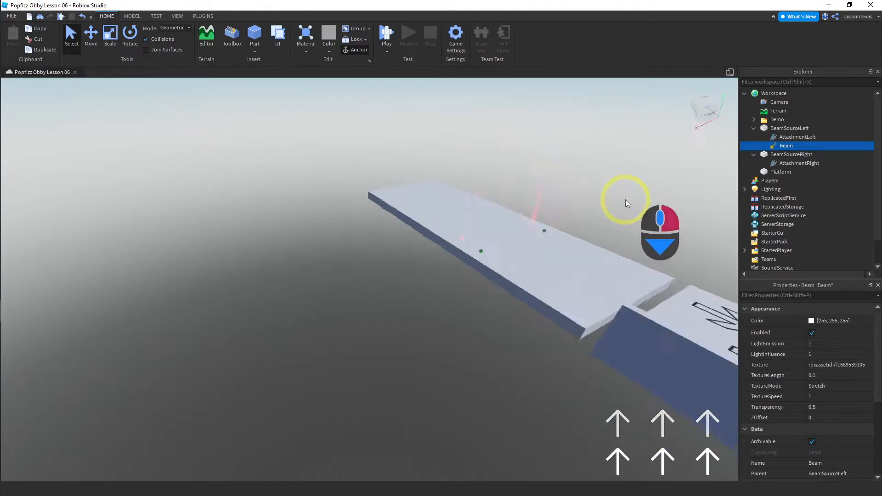
key(a)
key(d)
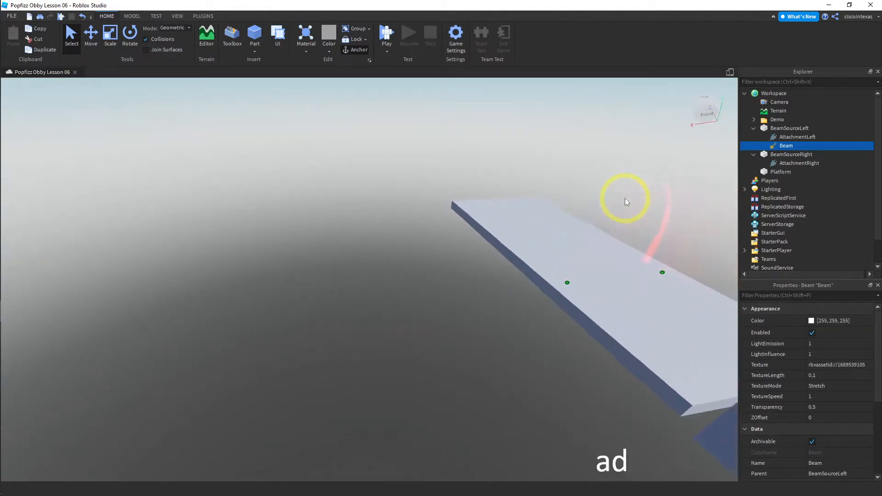
key(d)
right_drag(584, 274, 564, 291)
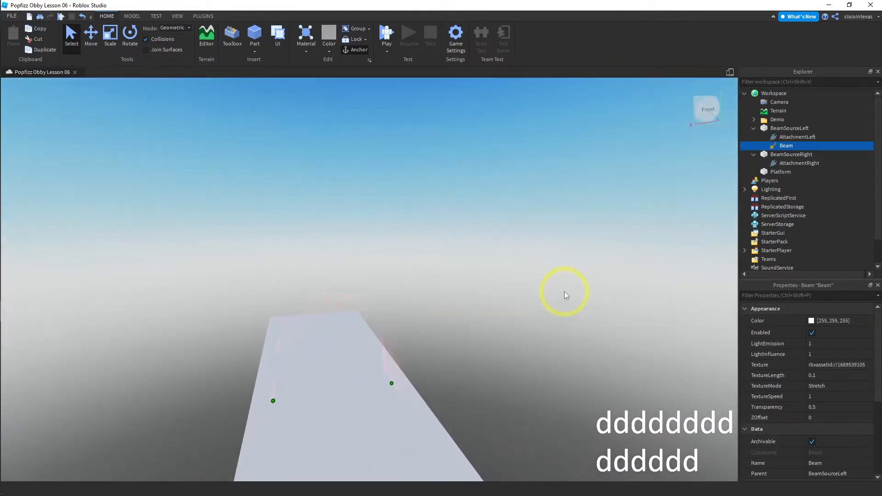
key(e)
key(q)
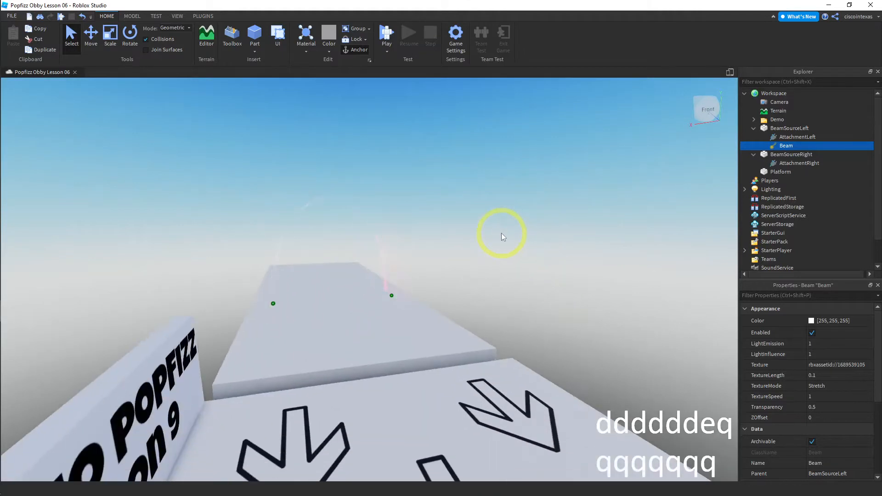